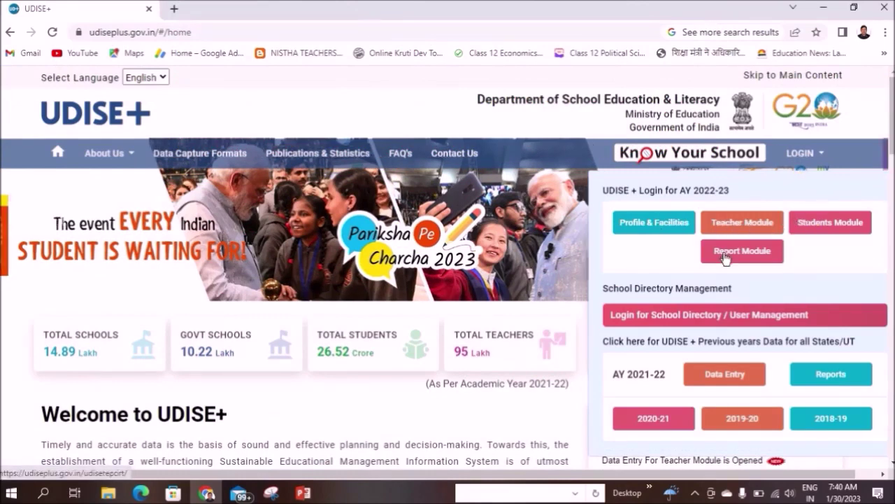
Open the Students Module login for AY 2022-23 and sign in to SDMS by entering the captcha code.
click(831, 225)
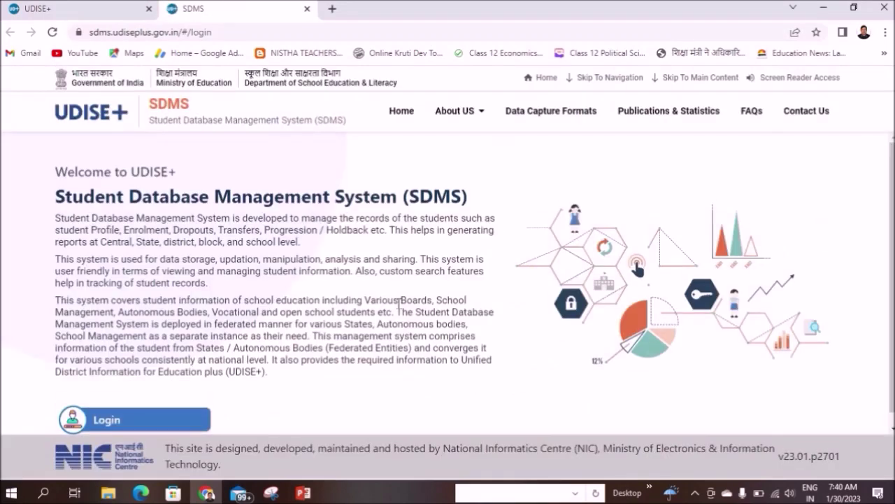
scroll(339, 293, down, 1)
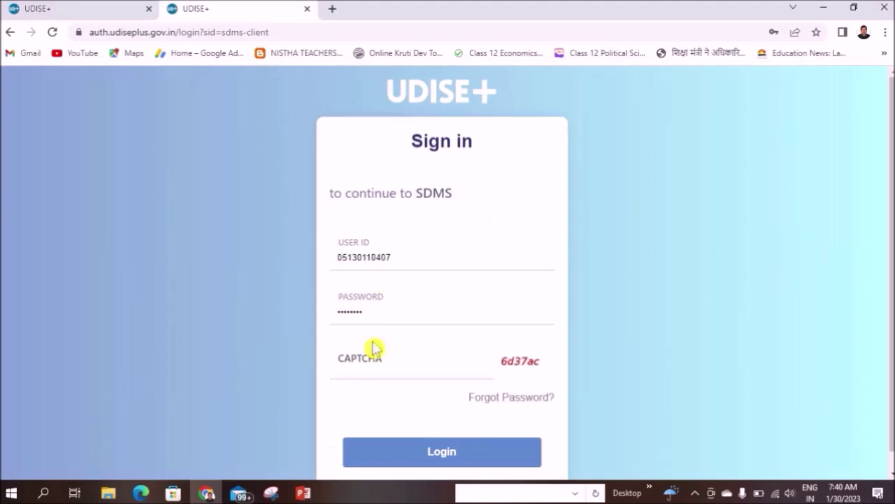
click(428, 355)
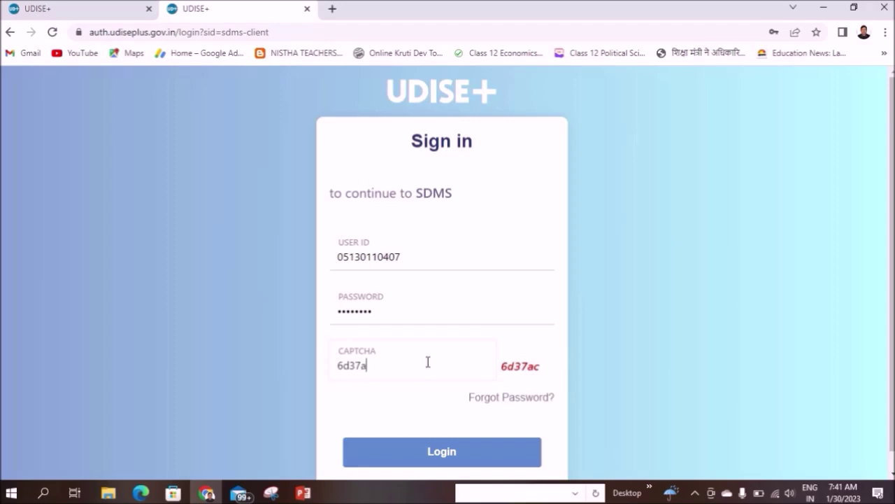
click(456, 455)
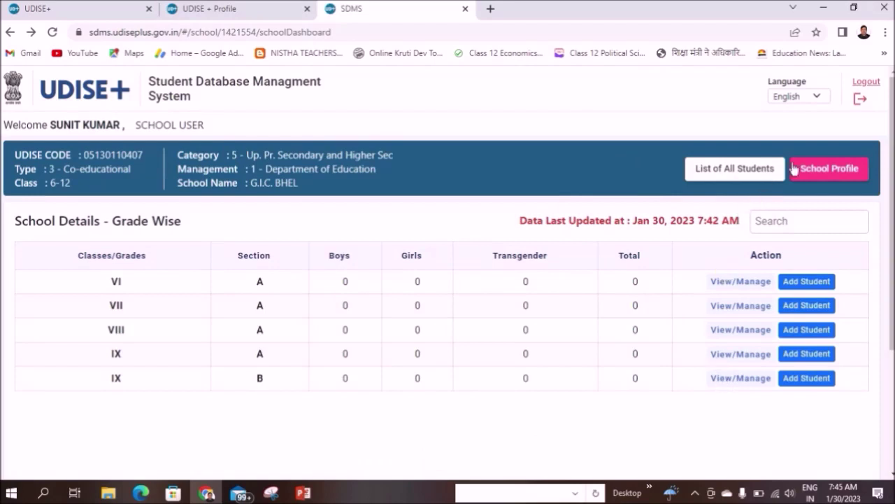
Open Section Management from the school profile.
click(824, 175)
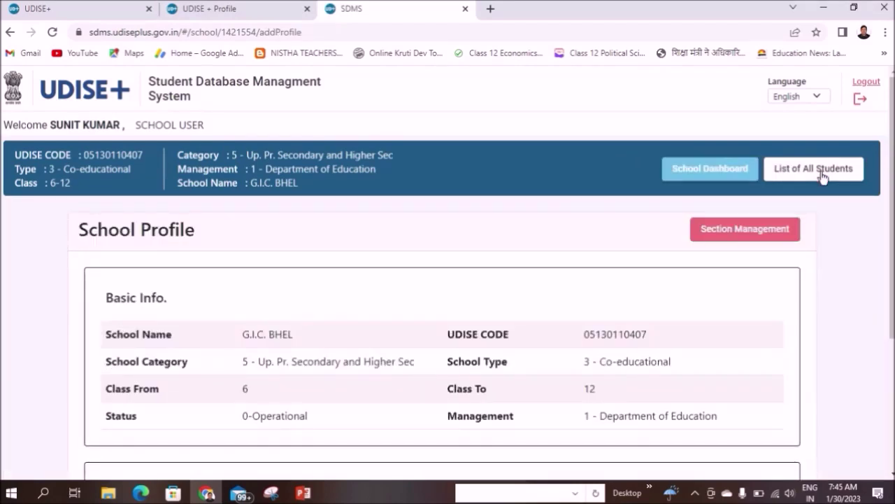
click(746, 233)
scroll(500, 303, down, 1)
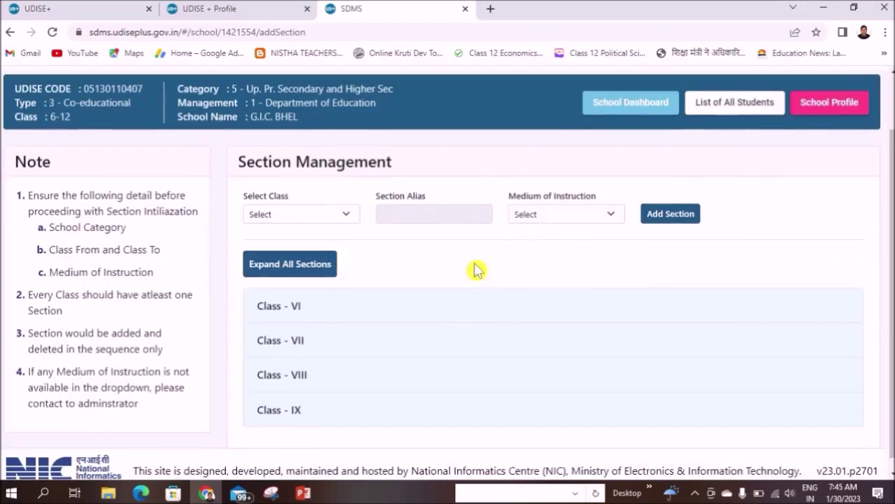
scroll(466, 252, down, 1)
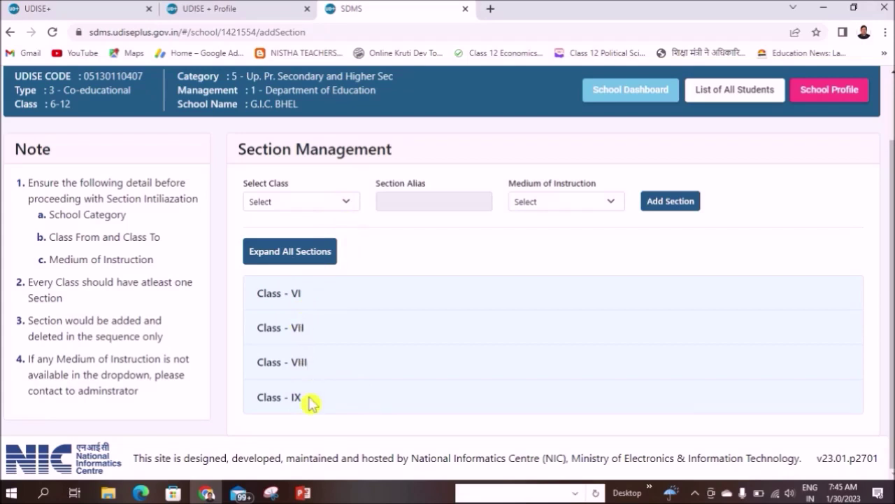
Add a first section for class X with 4-Hindi as the medium of instruction.
click(346, 205)
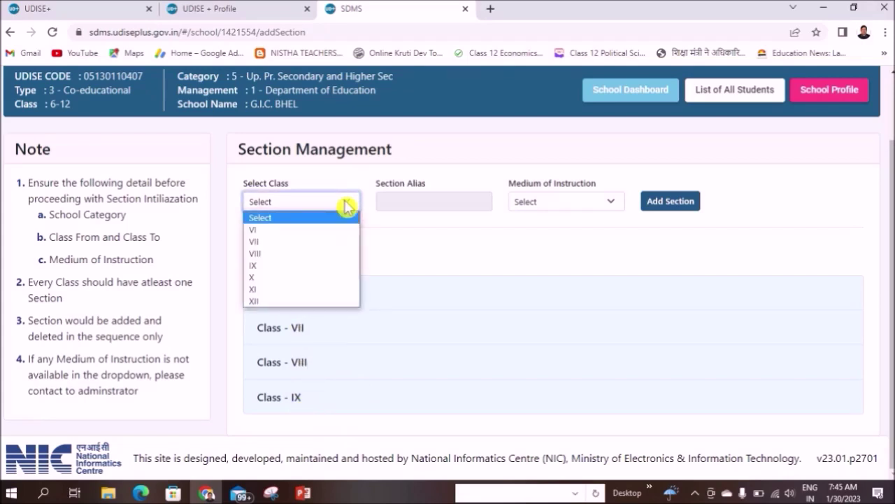
click(282, 279)
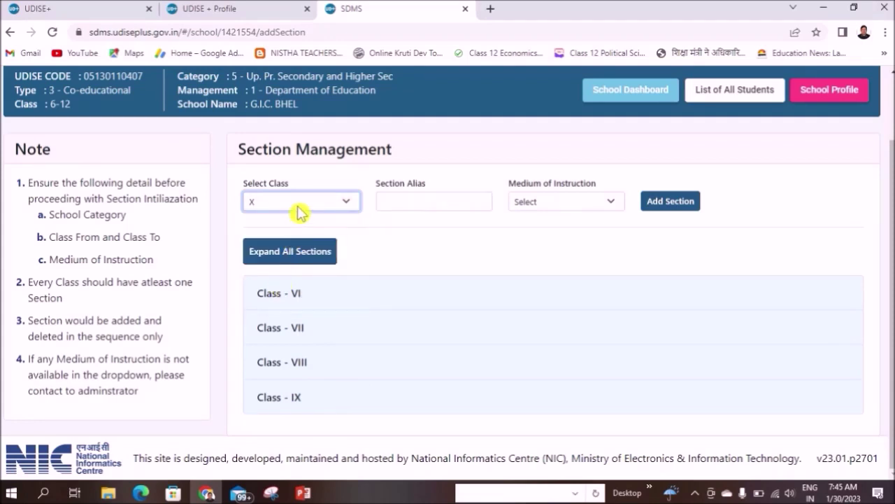
click(611, 203)
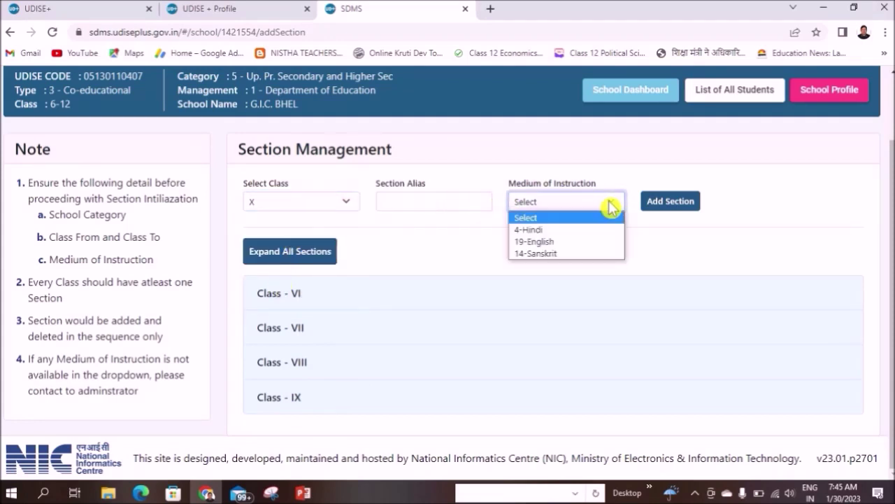
click(581, 230)
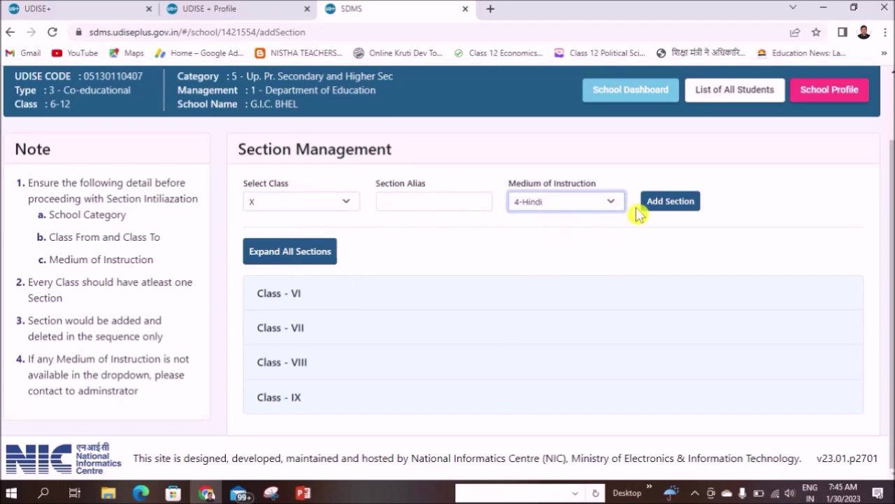
click(670, 204)
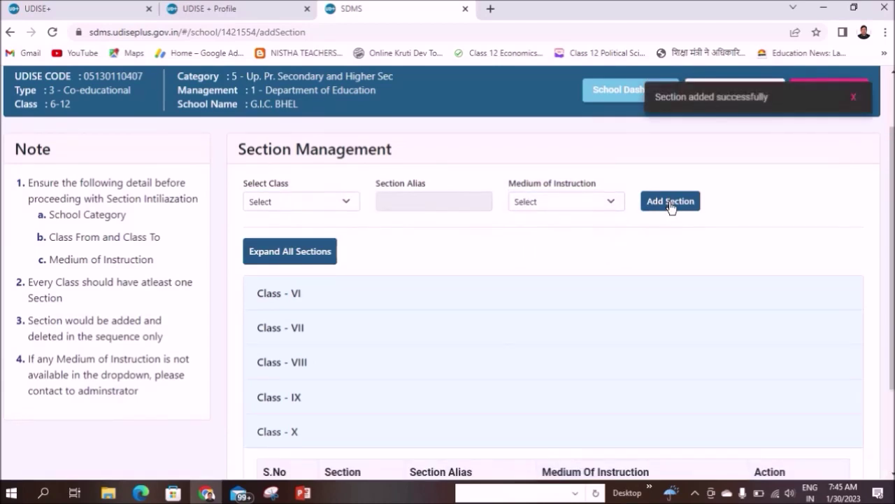
Open section A of class X for editing and submit the update with 4-Hindi as the medium of instruction.
scroll(490, 334, down, 2)
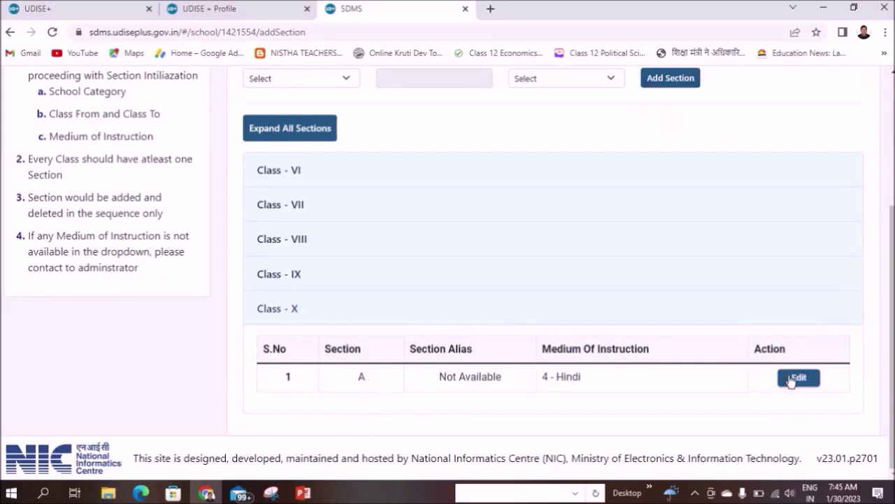
click(792, 380)
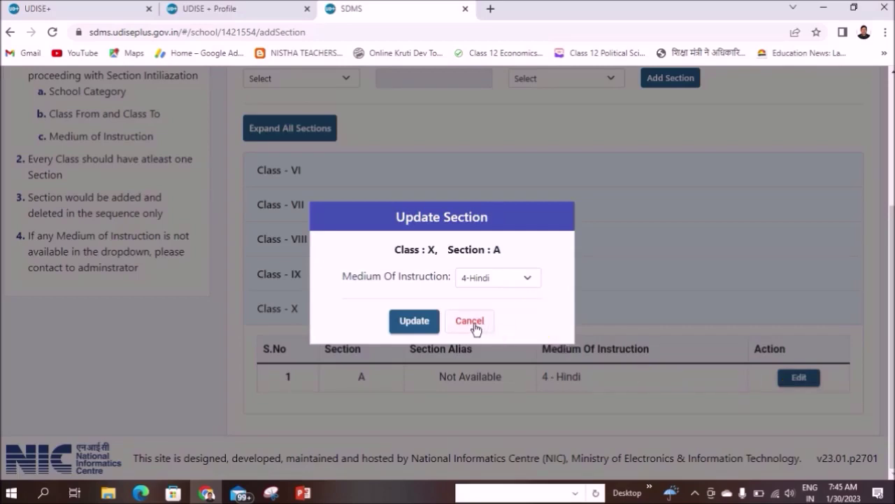
click(414, 322)
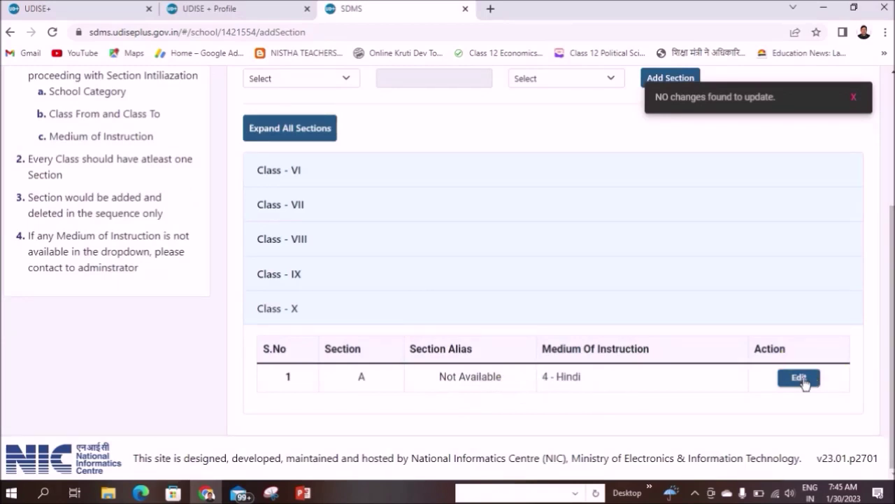
Add a second section for class X with 4-Hindi as the medium of instruction.
scroll(425, 299, up, 1)
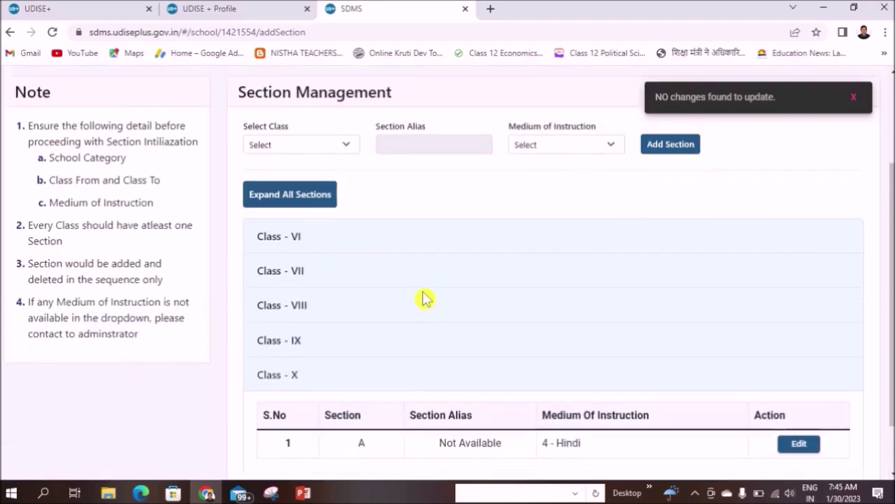
click(347, 145)
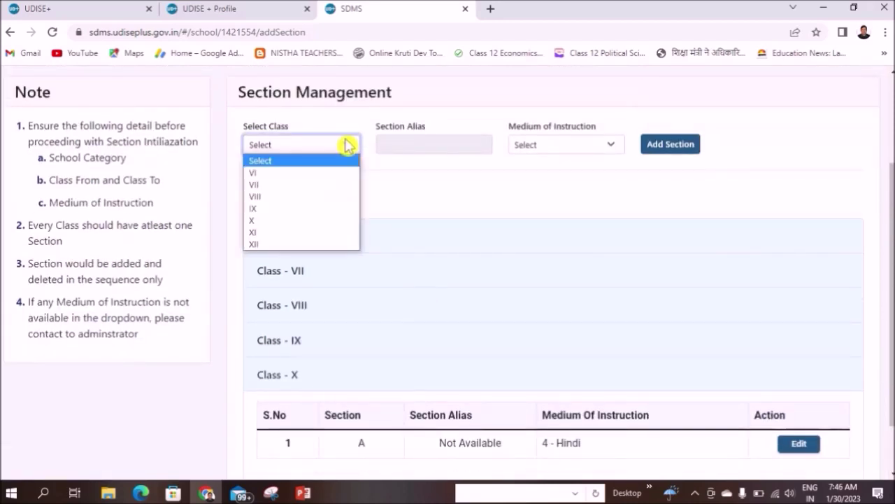
click(301, 220)
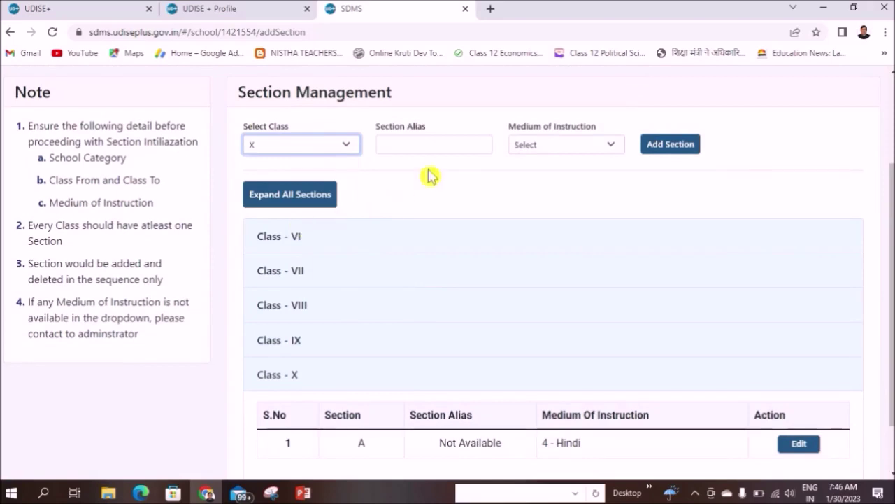
click(612, 147)
click(588, 173)
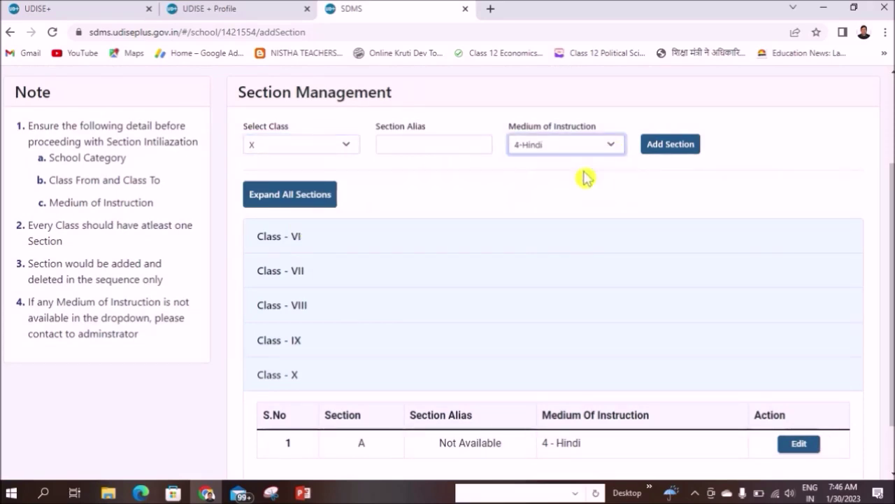
click(672, 144)
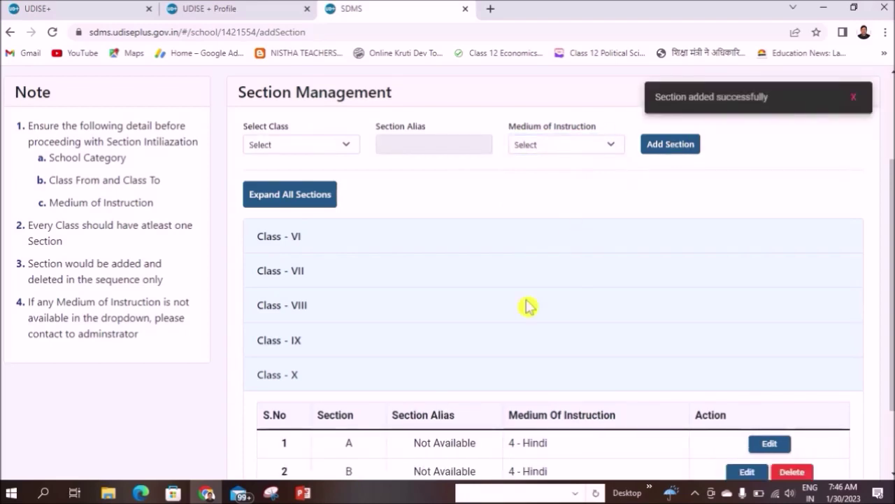
scroll(528, 306, down, 1)
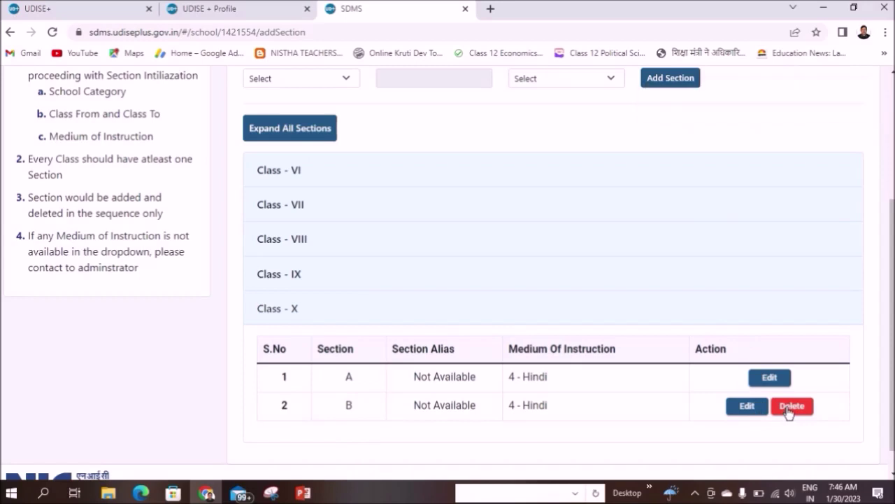
Add a first section for class XI with 4-Hindi as the medium of instruction.
scroll(333, 195, up, 1)
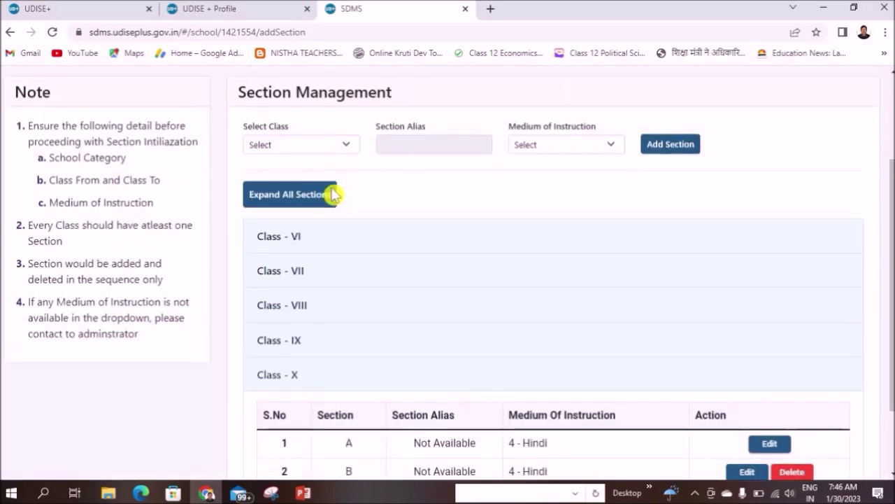
click(345, 145)
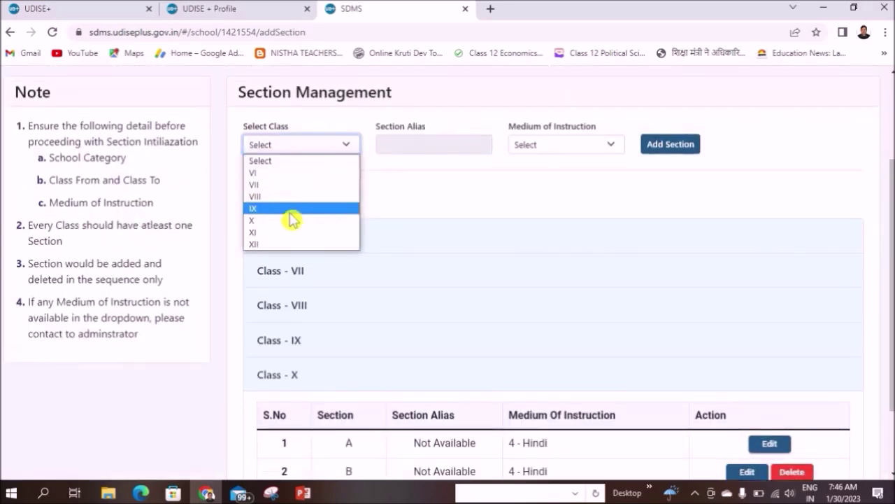
click(282, 234)
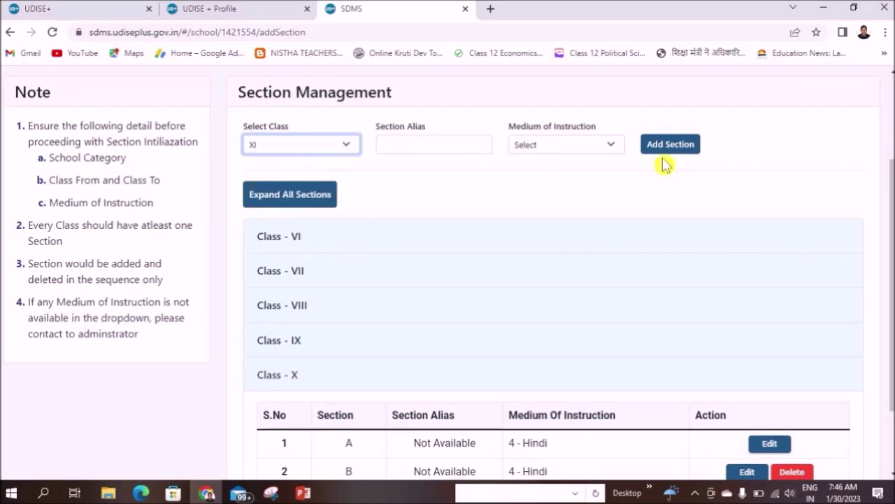
click(609, 145)
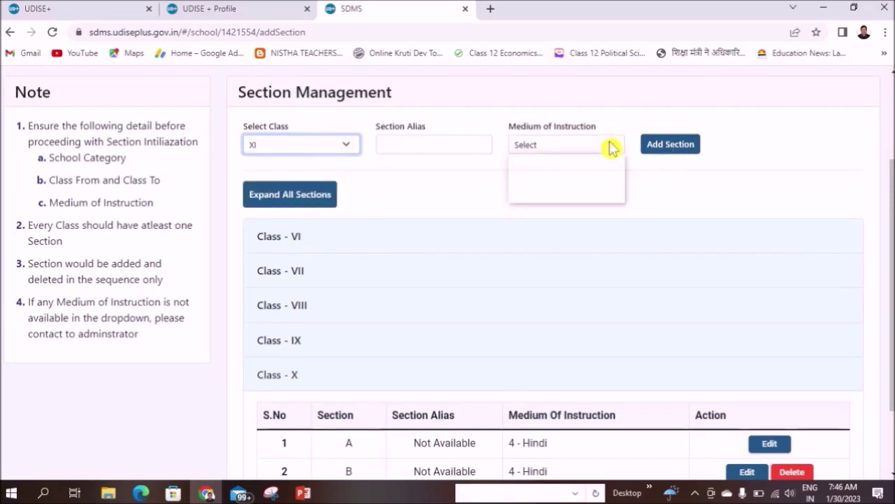
click(573, 175)
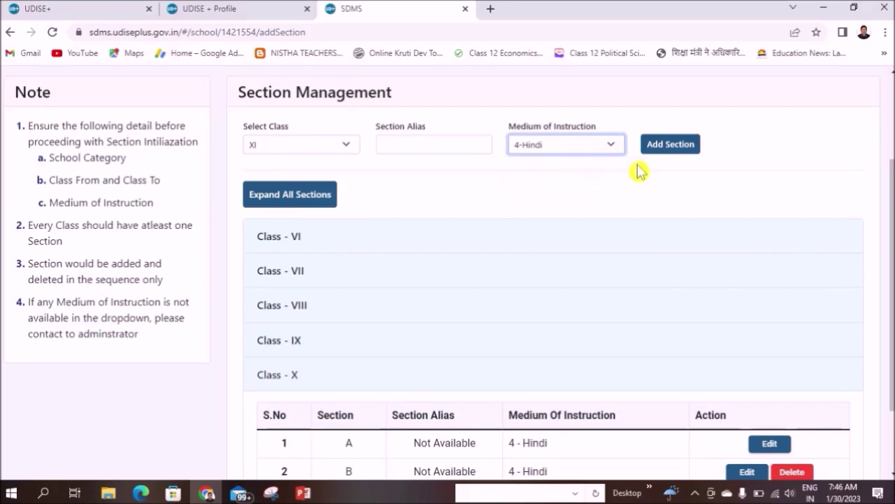
click(658, 144)
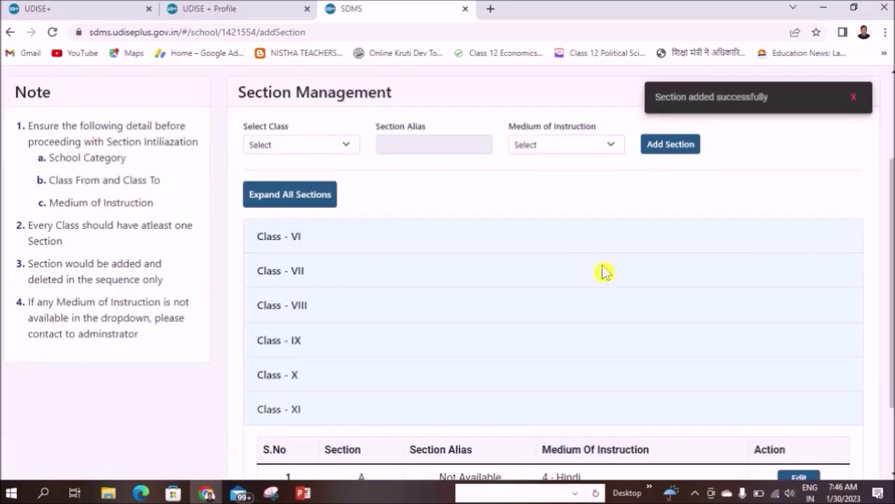
scroll(606, 273, down, 3)
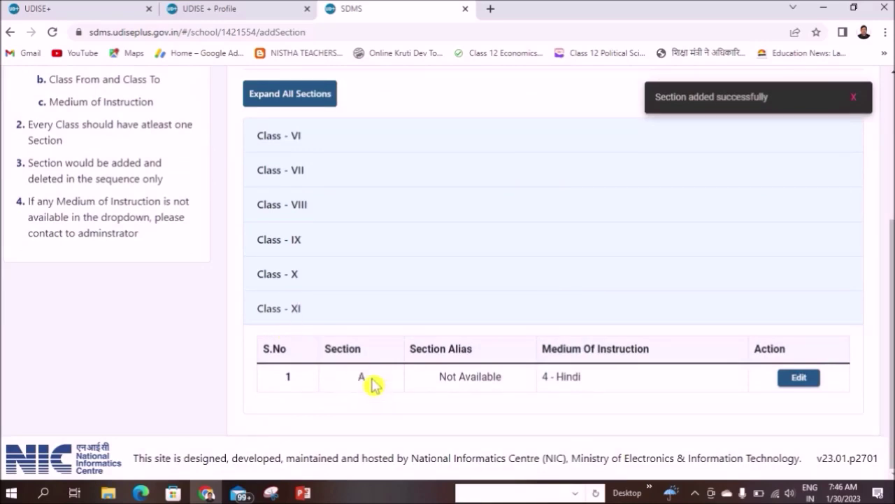
Add a second section for class XI with 4-Hindi as the medium of instruction.
scroll(370, 292, up, 2)
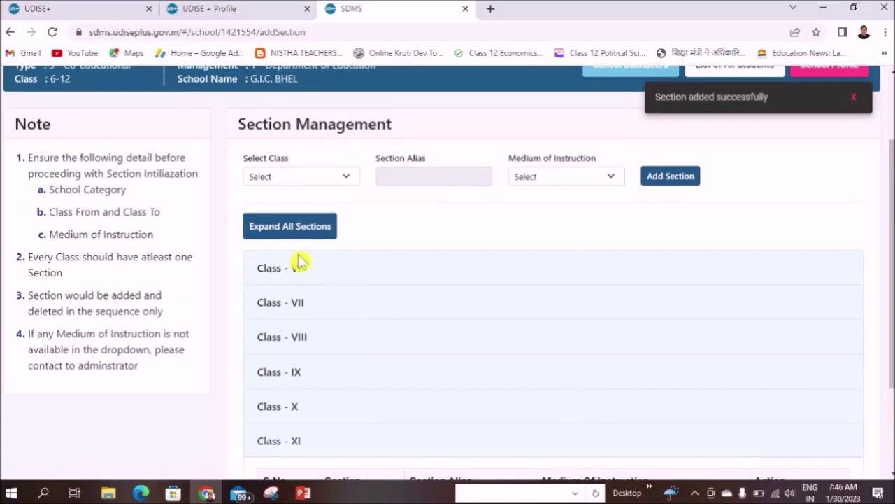
click(347, 180)
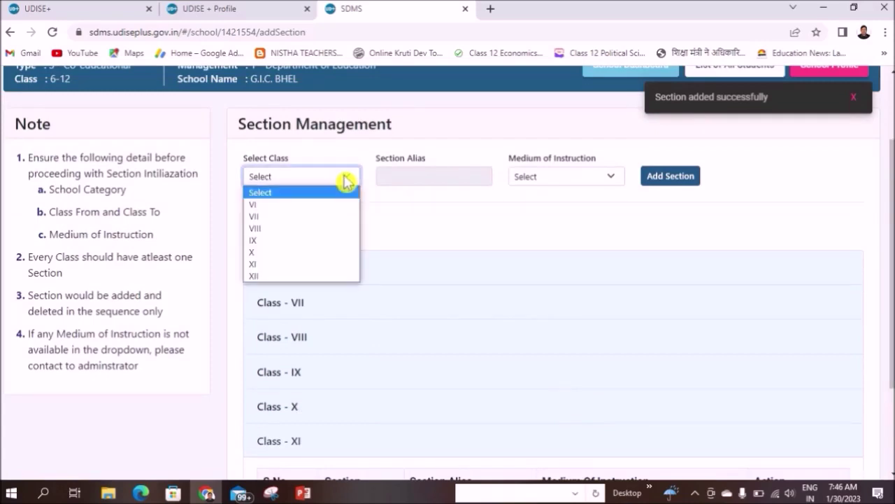
click(278, 265)
click(618, 177)
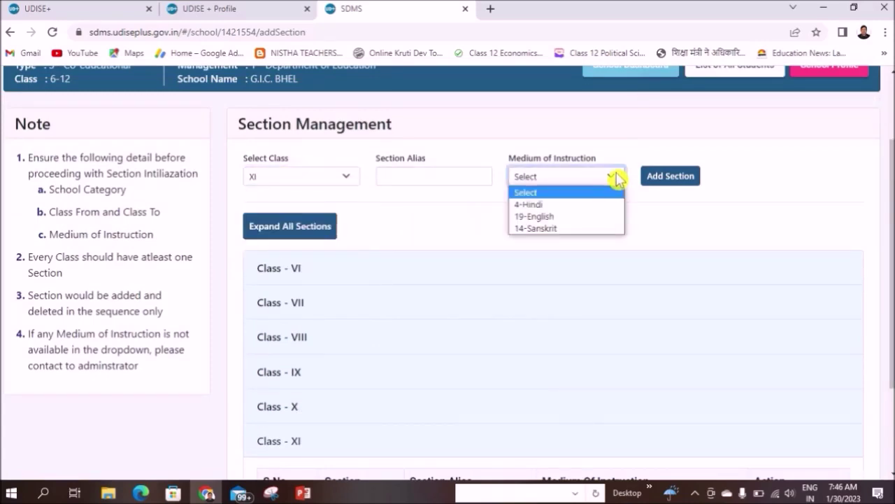
click(569, 205)
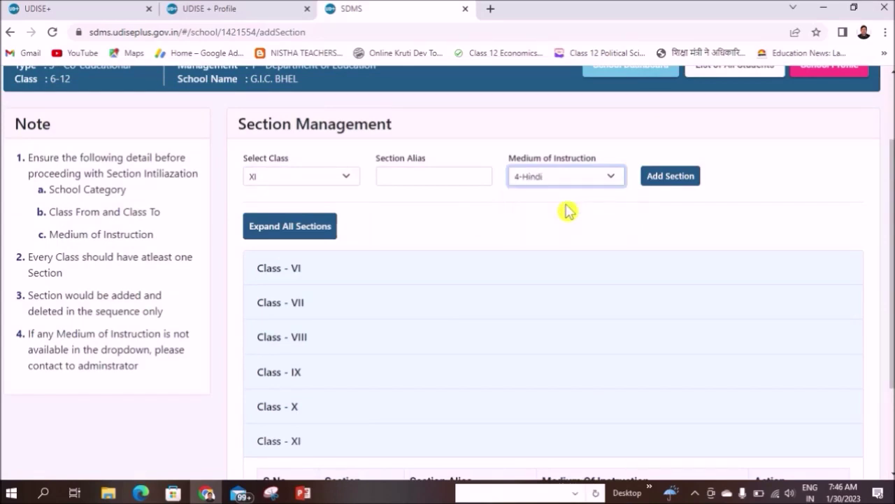
click(670, 176)
scroll(410, 350, down, 2)
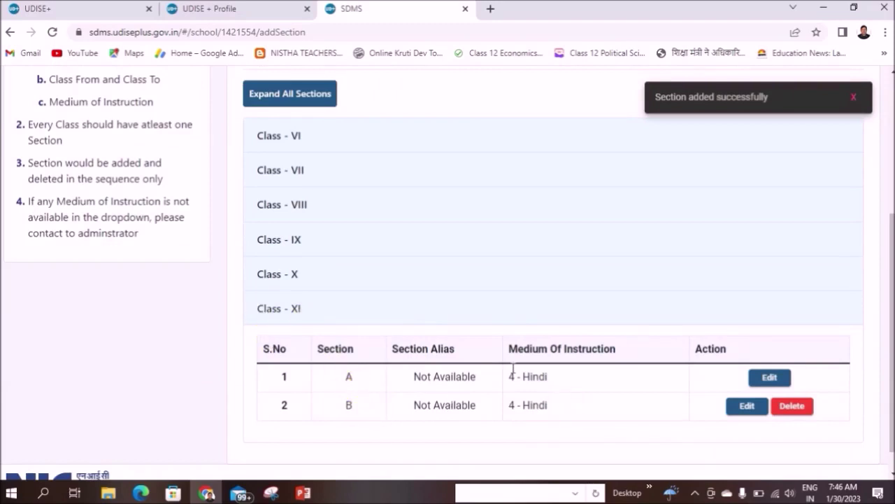
Add a first section for class XII with 4-Hindi as the medium of instruction.
scroll(490, 341, up, 2)
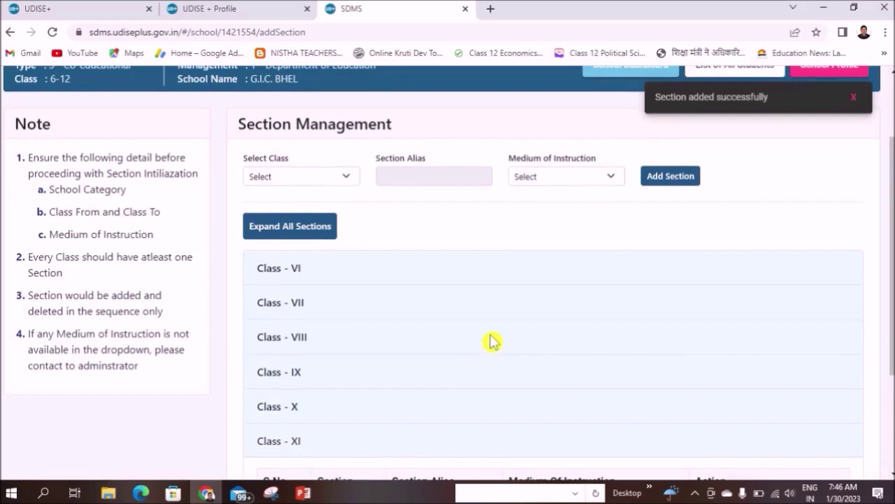
click(344, 178)
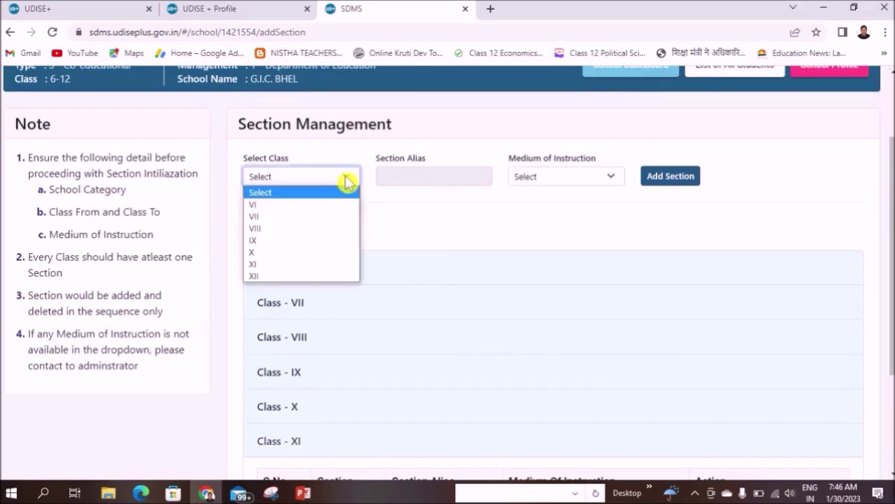
click(297, 278)
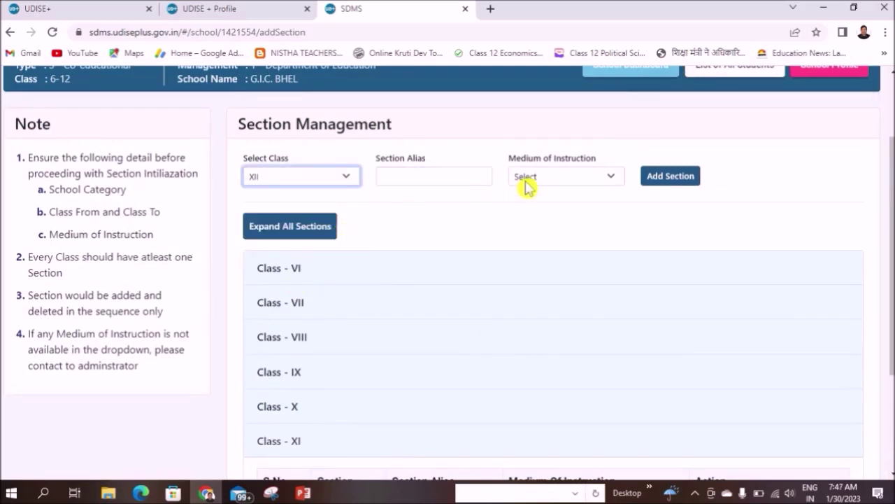
click(604, 179)
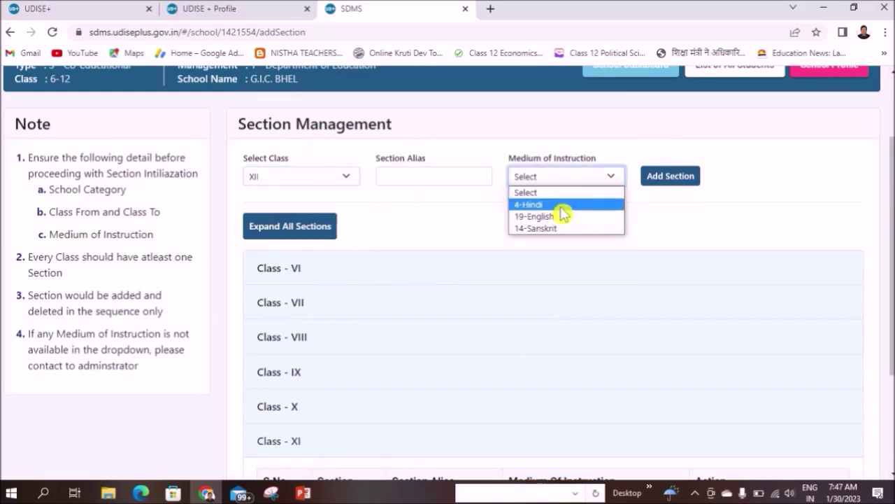
click(561, 205)
click(670, 176)
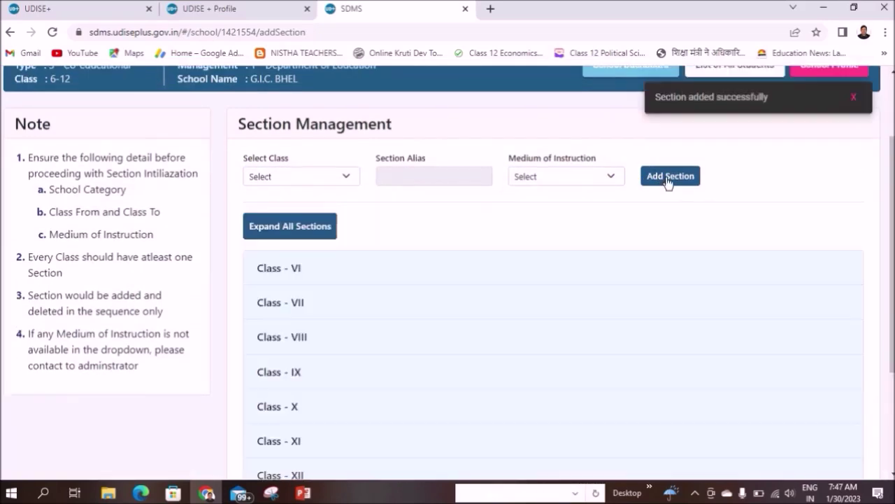
scroll(454, 291, down, 1)
scroll(453, 290, down, 2)
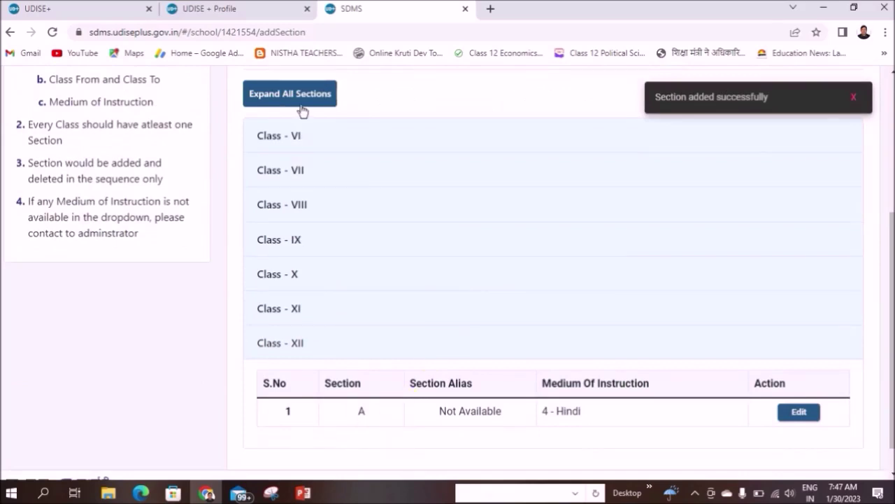
Add a second section for class XII with 4-Hindi as the medium of instruction.
scroll(301, 111, up, 1)
click(346, 112)
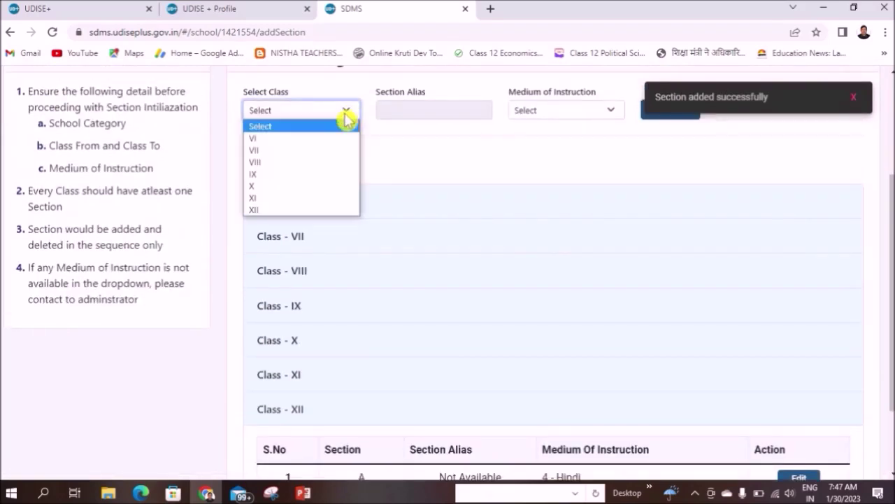
click(286, 210)
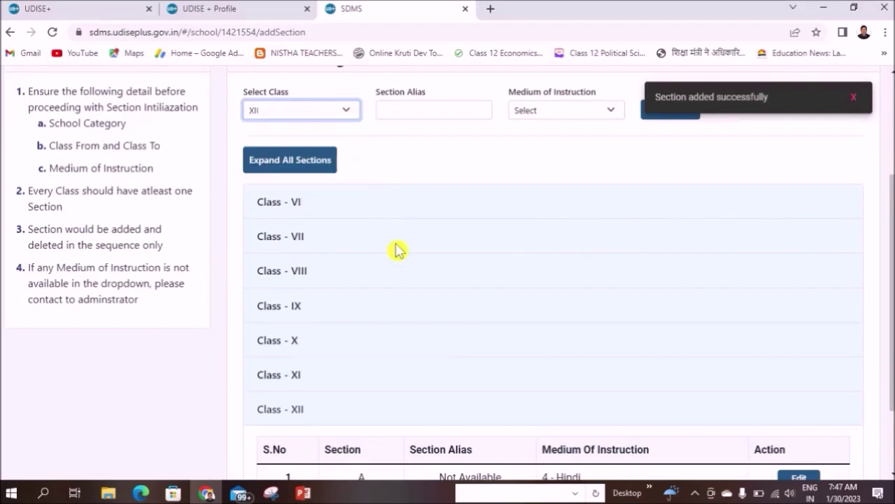
scroll(397, 250, down, 2)
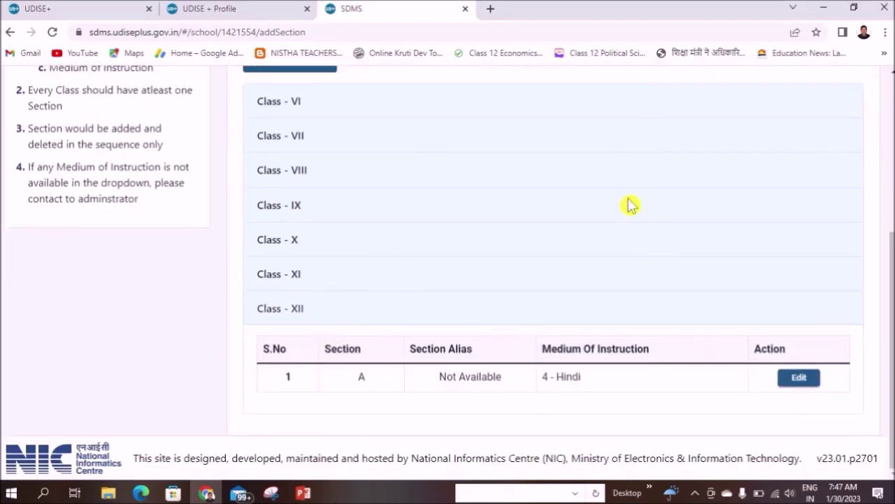
scroll(628, 204, up, 2)
click(613, 142)
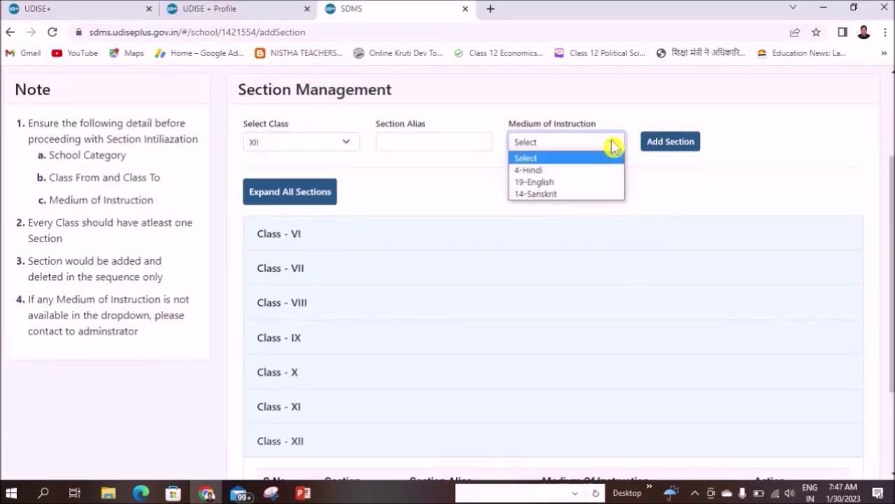
click(569, 178)
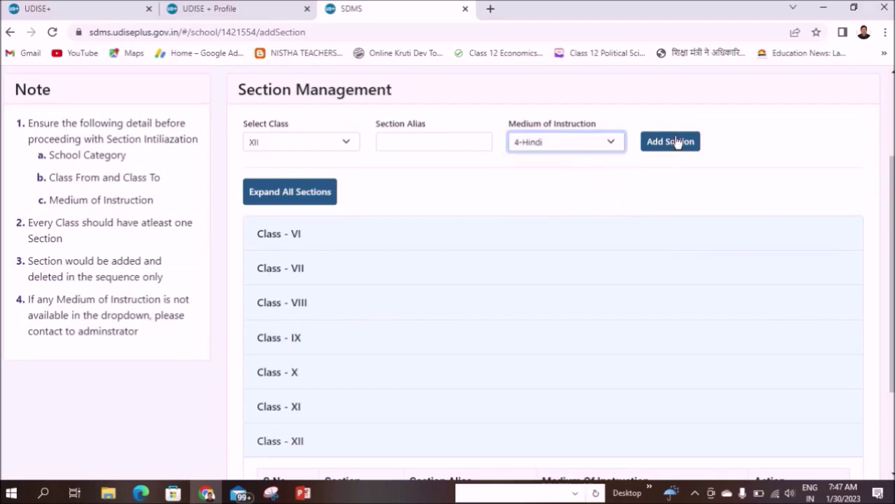
click(677, 143)
scroll(488, 275, down, 3)
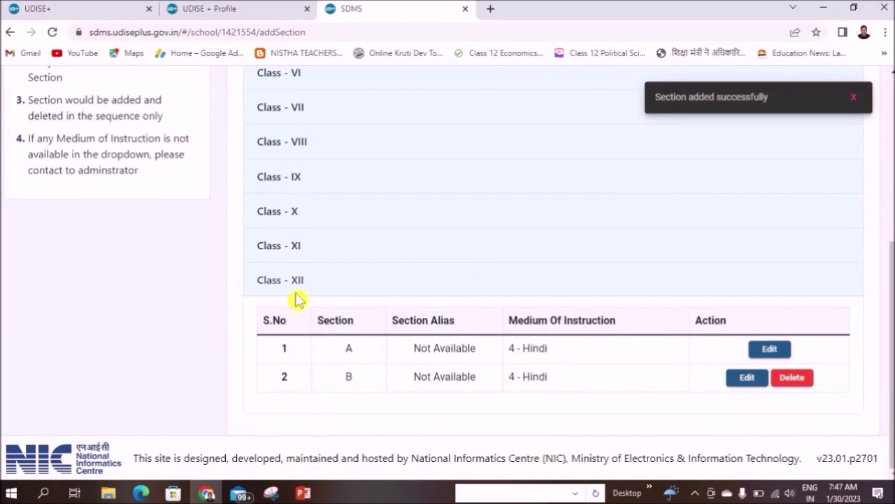
Review the section lists of classes X, IX, XI, XII and VI one after another.
scroll(288, 212, up, 1)
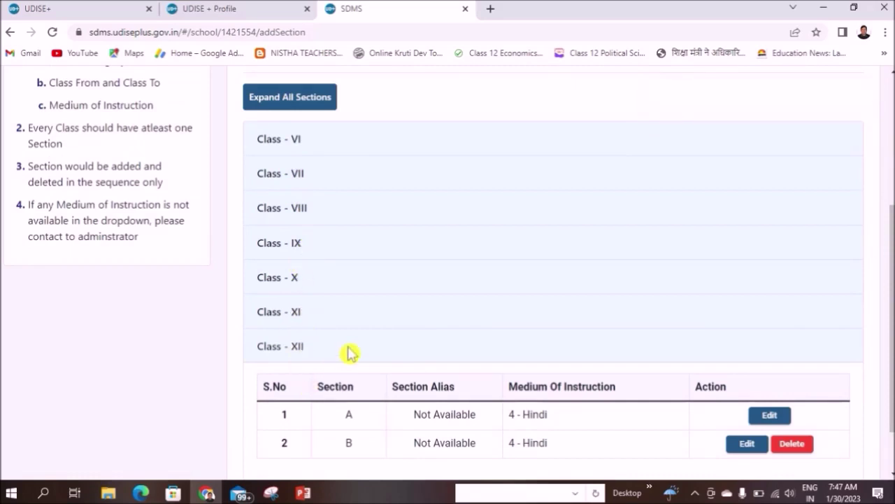
scroll(349, 354, up, 1)
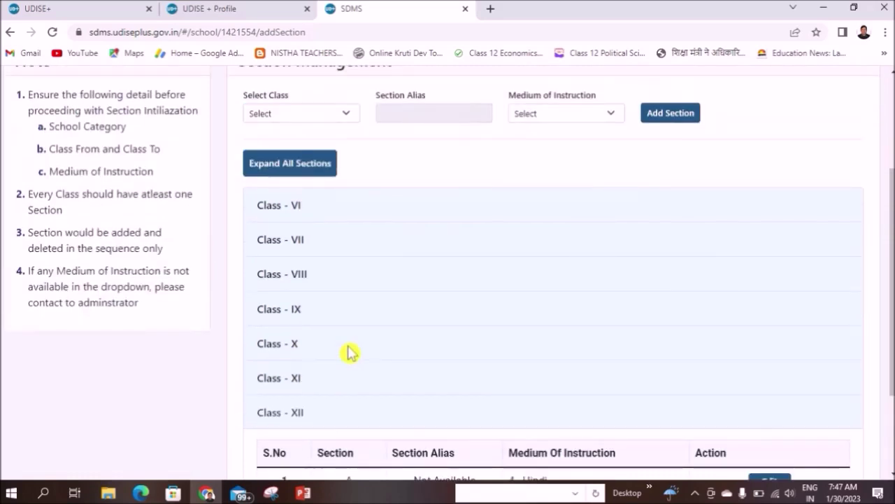
click(294, 344)
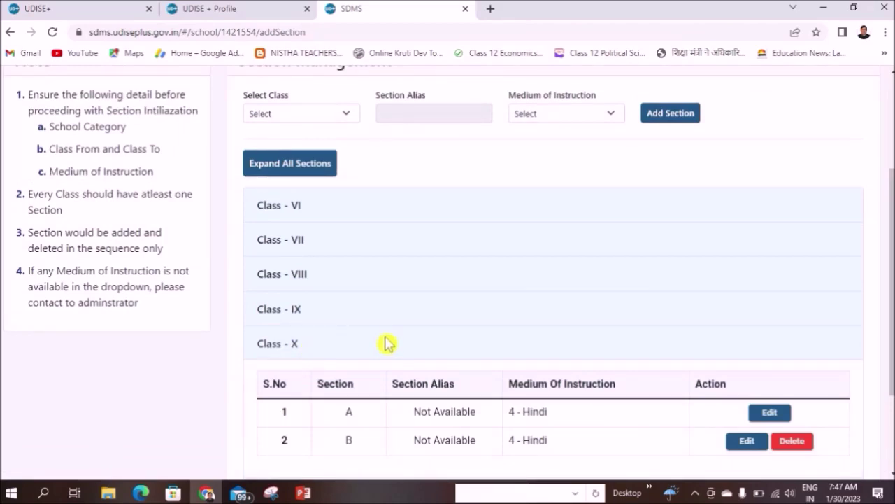
scroll(390, 343, down, 1)
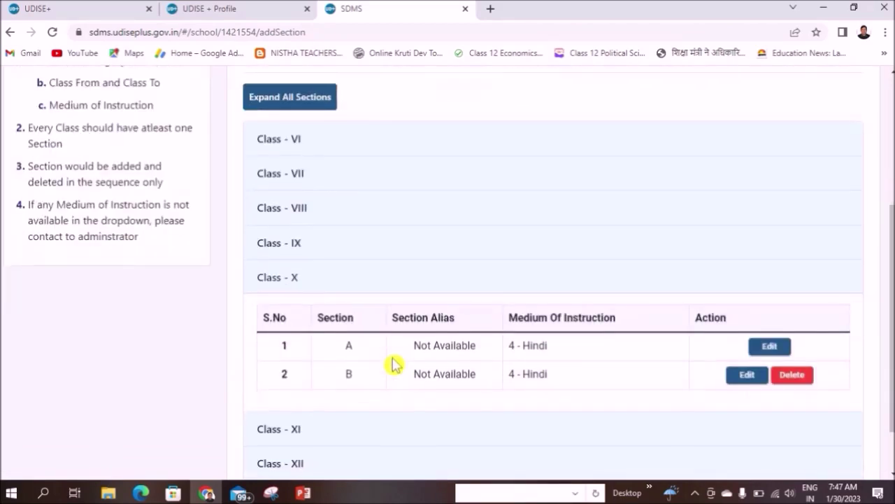
click(297, 242)
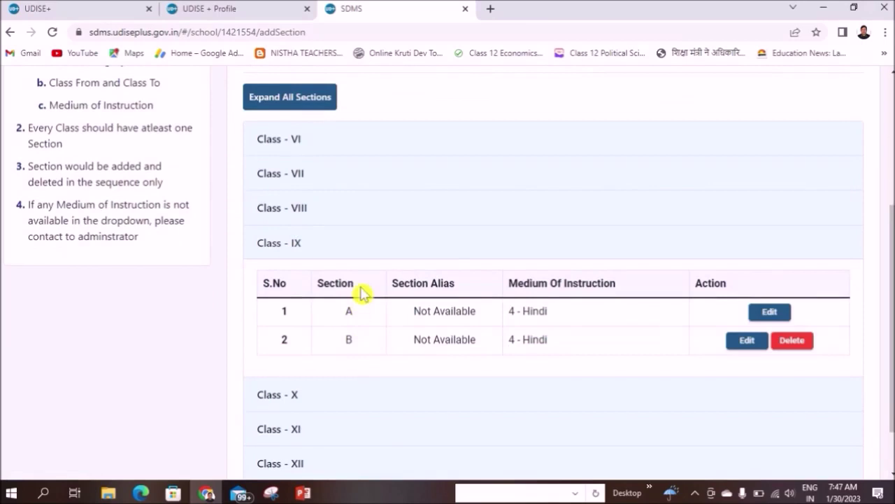
scroll(359, 294, down, 1)
click(296, 362)
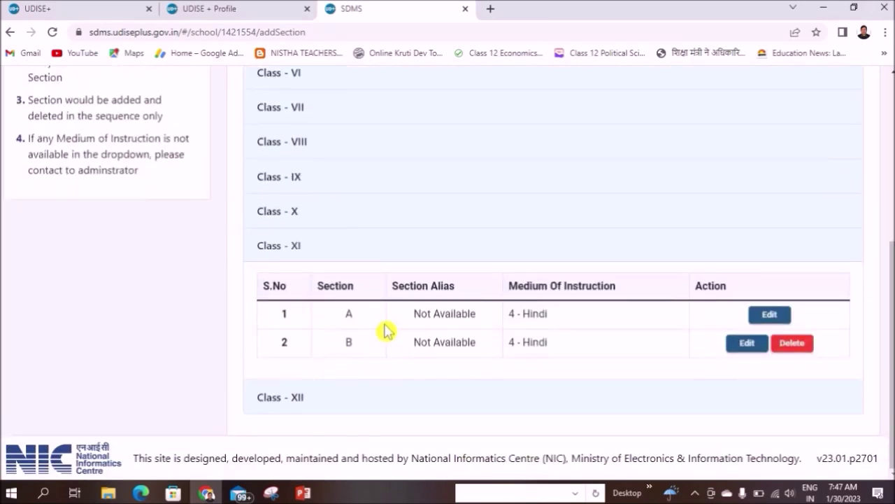
click(297, 397)
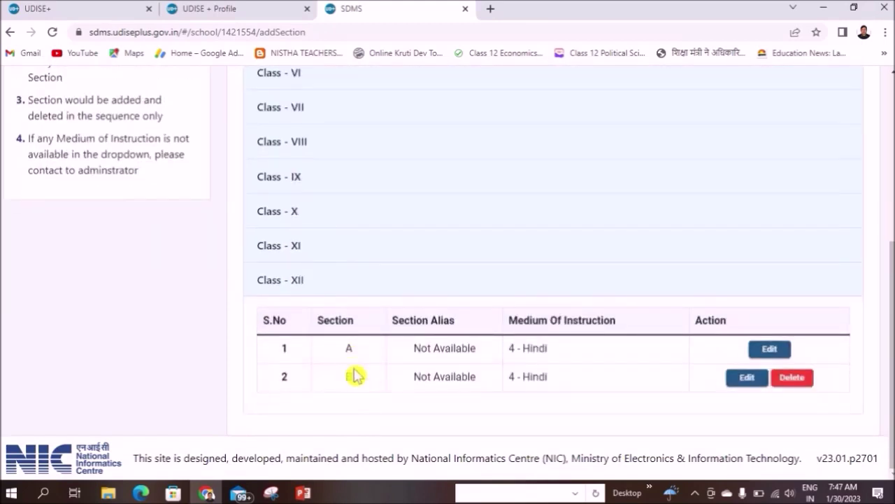
scroll(289, 241, up, 2)
click(297, 207)
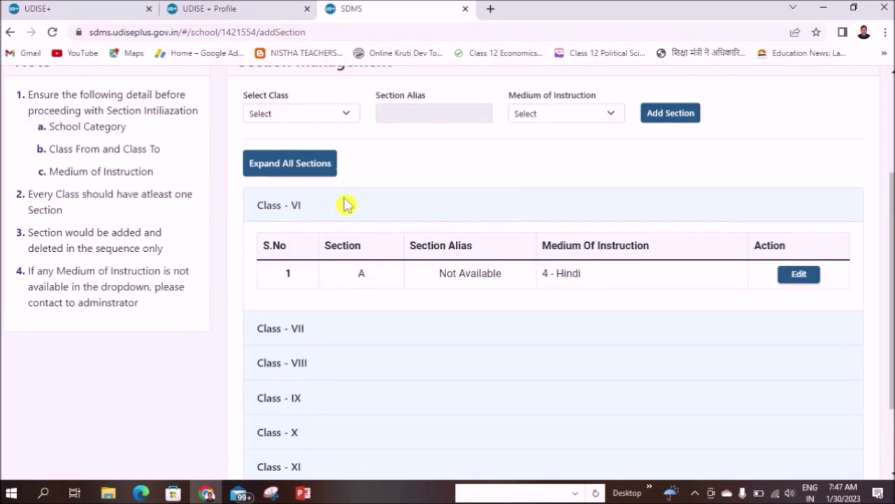
Open the list of all students for the school.
scroll(613, 315, up, 2)
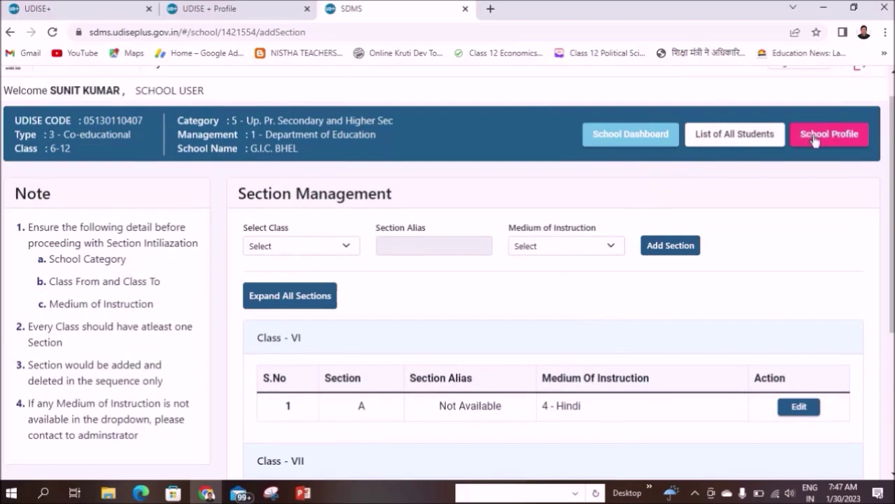
click(721, 137)
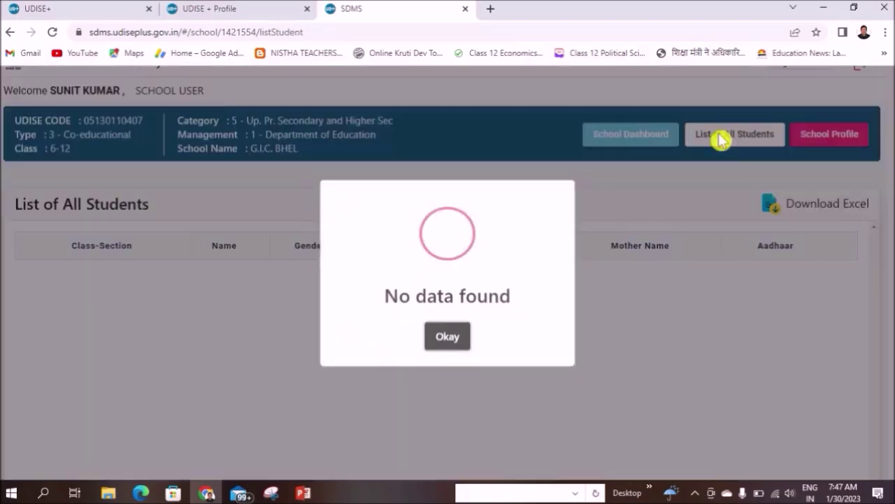
click(463, 341)
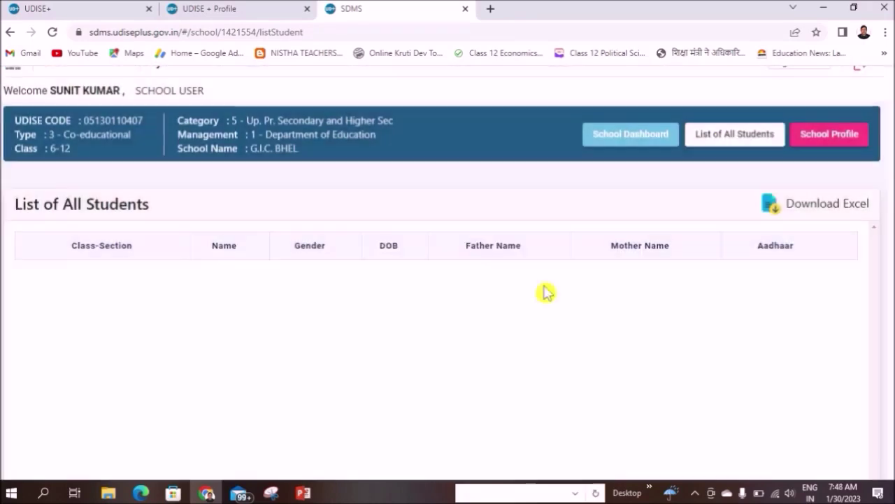
Open the school dashboard and examine the grade-wise boys and girls counts for classes VI and VII.
click(643, 140)
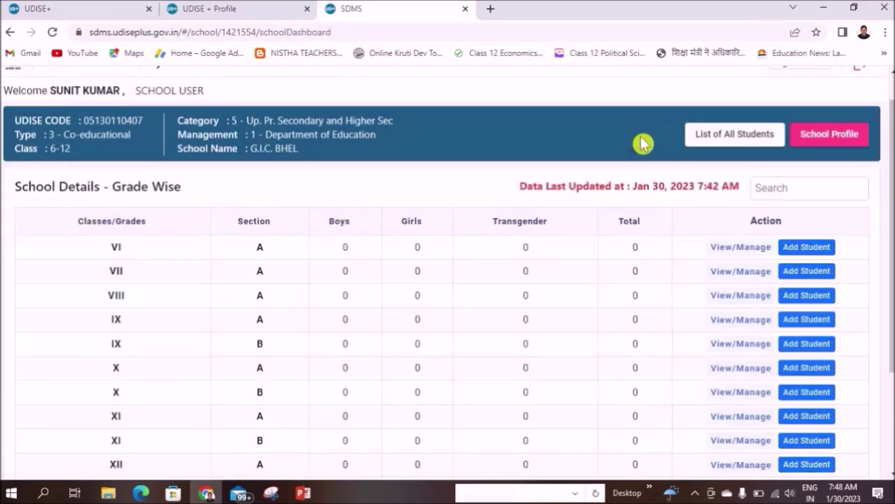
scroll(505, 363, down, 1)
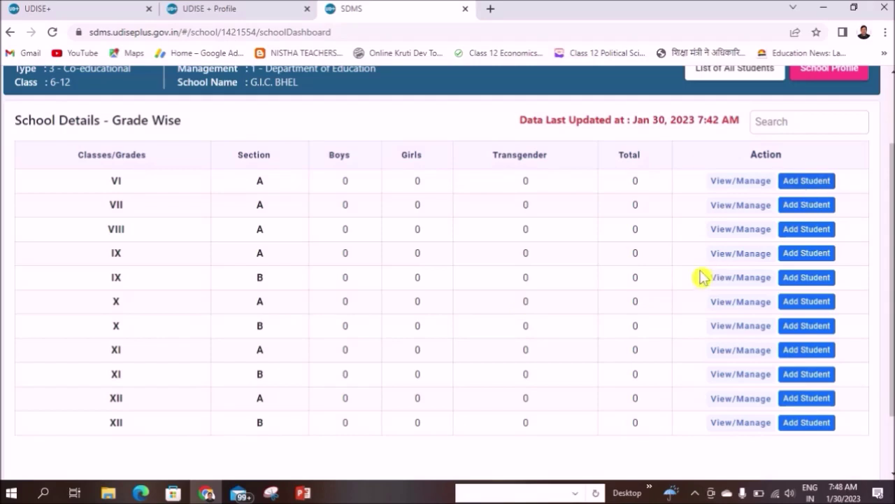
double_click(347, 182)
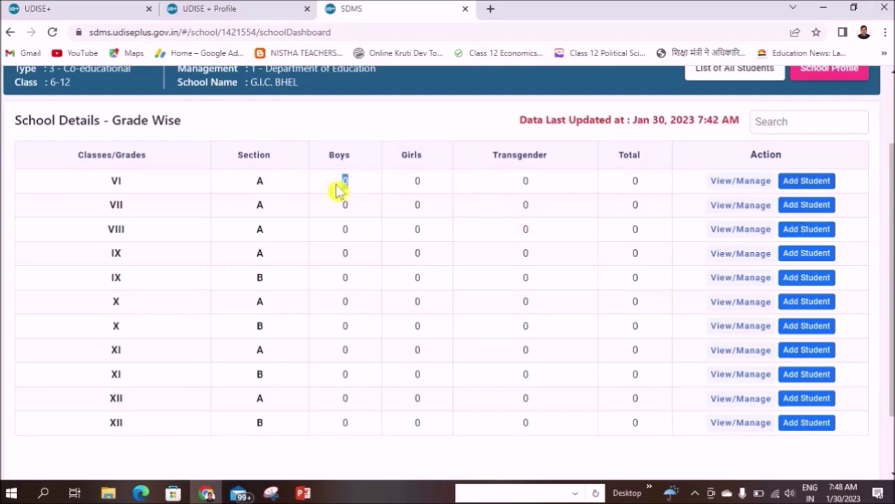
double_click(418, 181)
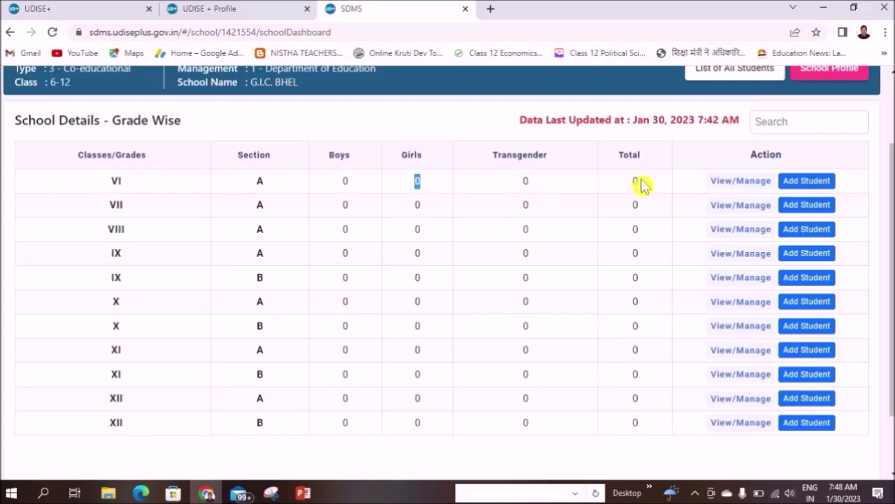
double_click(344, 204)
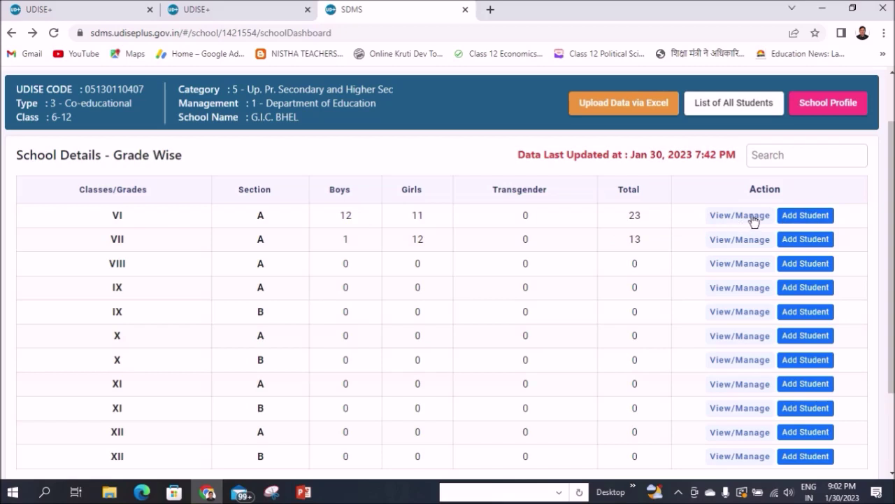
Open the new student form for class VI section A and review its general information fields.
click(800, 219)
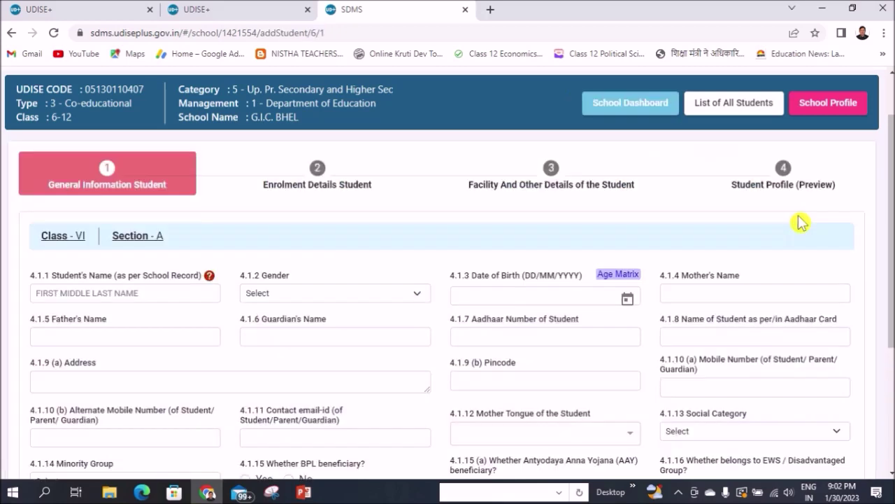
scroll(359, 306, down, 3)
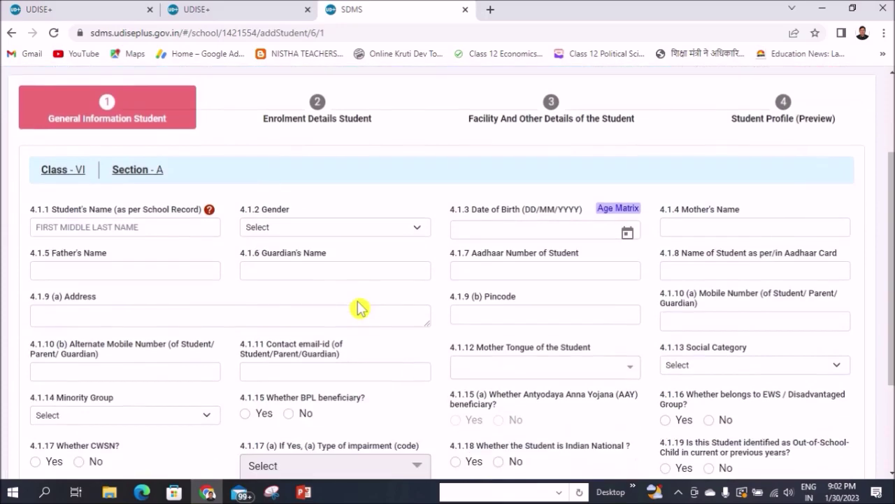
scroll(383, 326, up, 1)
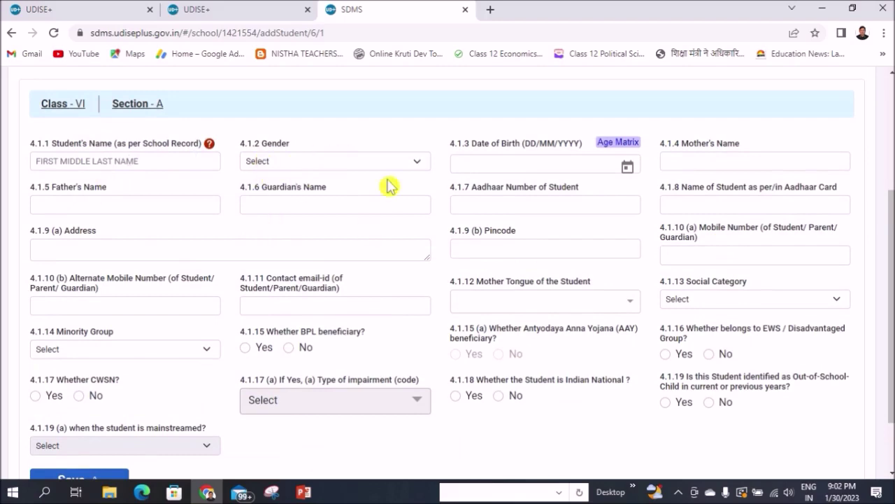
scroll(467, 310, up, 1)
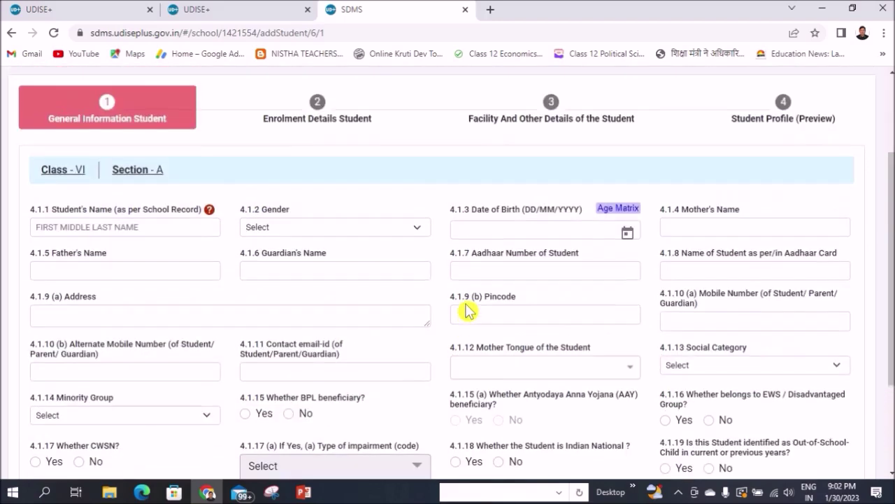
scroll(467, 310, up, 1)
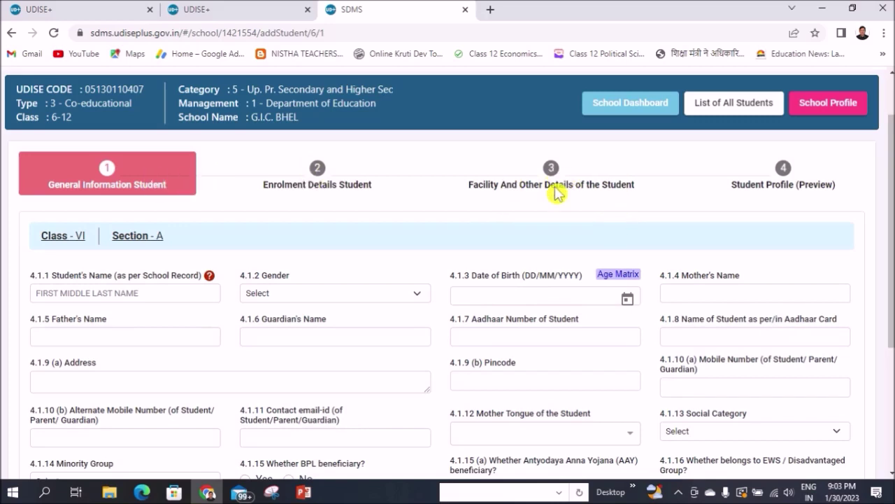
Return to the grade-wise dashboard and open the student enrolment details of class VI section A.
click(12, 32)
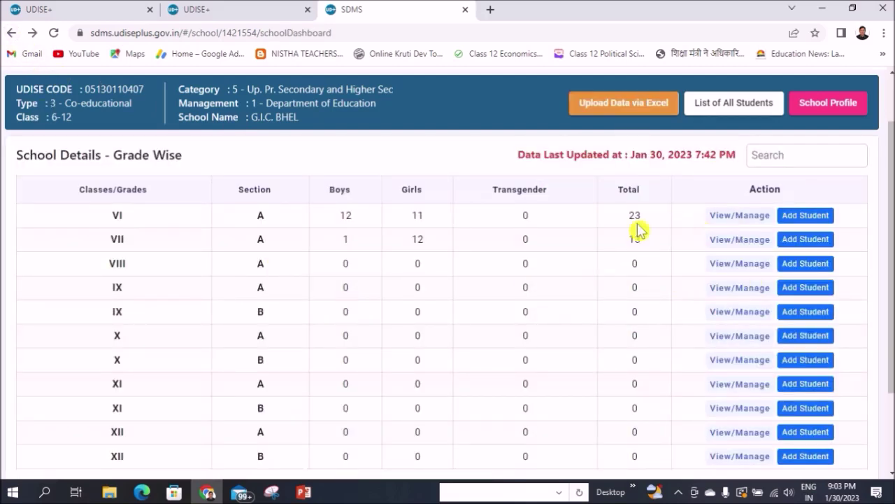
click(731, 217)
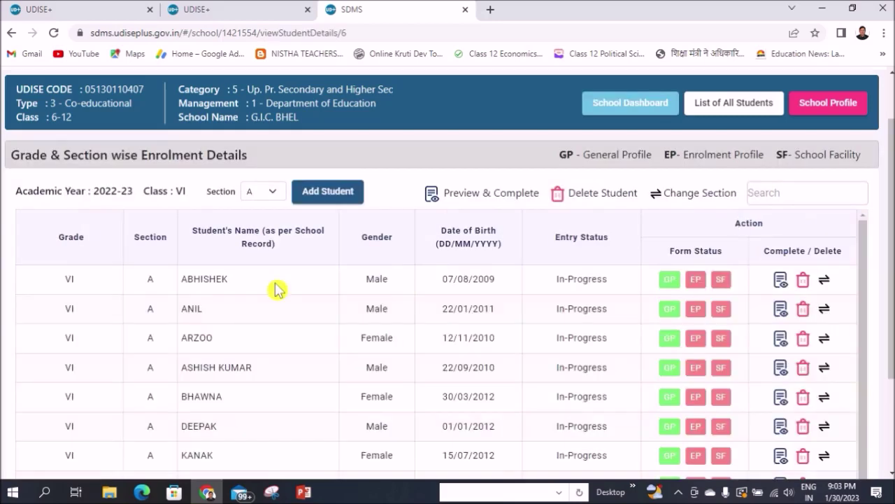
Return to the grade-wise dashboard and open the student enrolment details of class VII section A.
scroll(256, 300, down, 1)
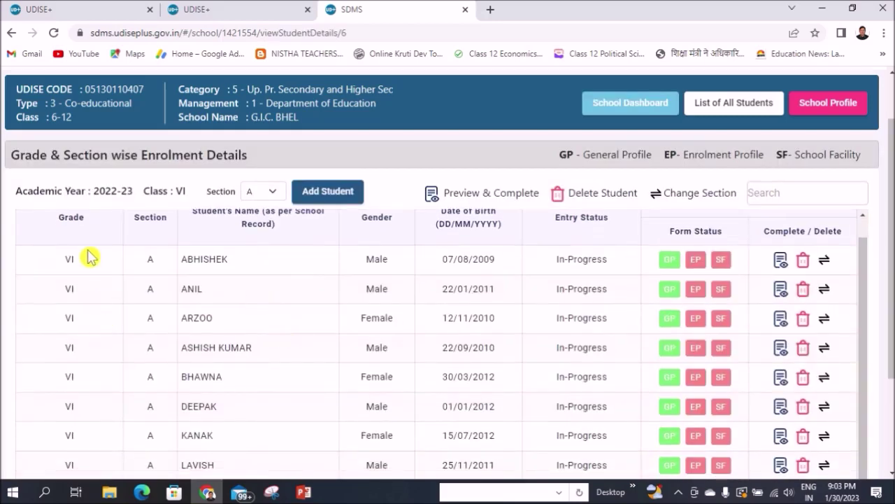
scroll(327, 319, up, 1)
scroll(328, 319, down, 1)
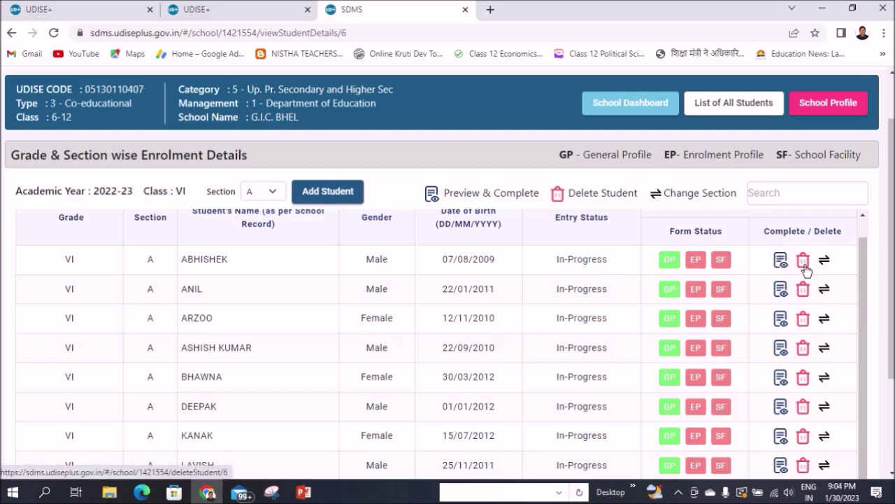
click(11, 33)
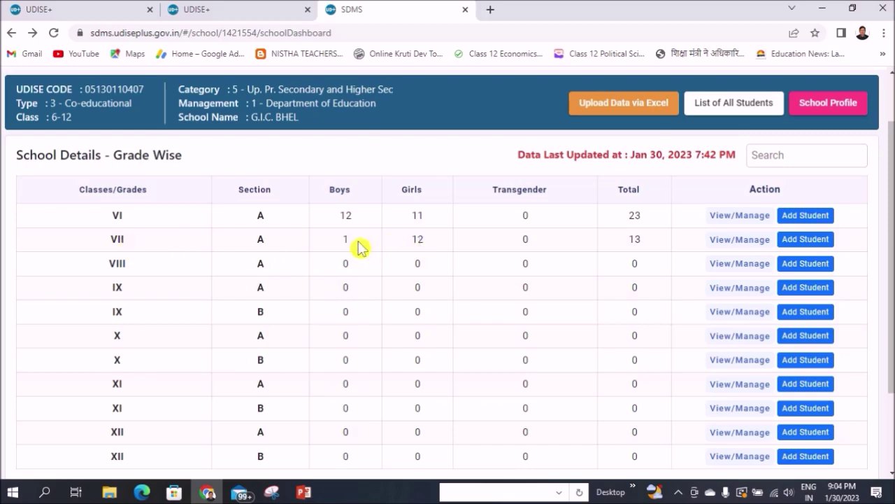
click(735, 241)
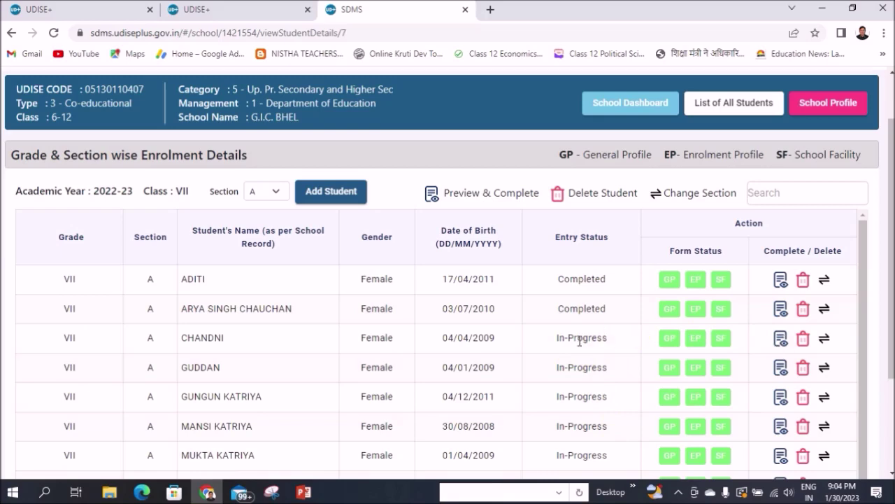
Open the profile preview of the third student listed and review the general information, enrolment, and facility details through to the end.
click(782, 342)
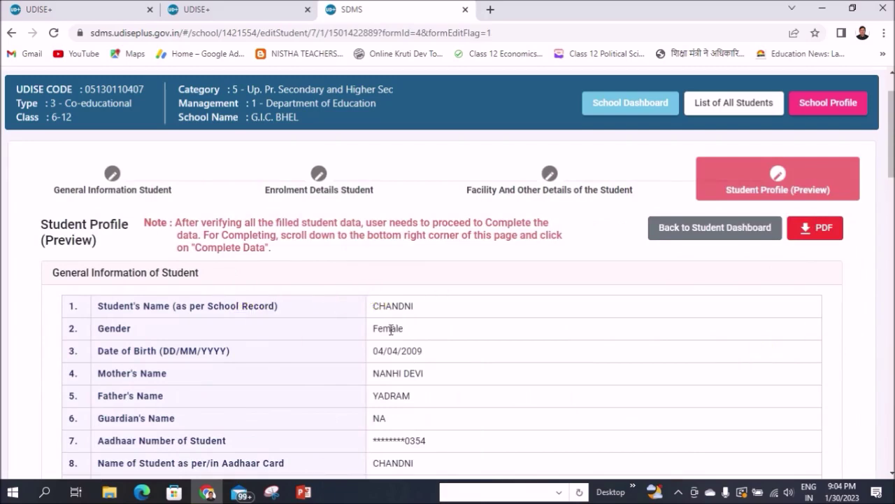
scroll(388, 333, down, 5)
scroll(413, 324, down, 8)
scroll(371, 311, up, 6)
scroll(371, 311, down, 6)
scroll(371, 311, up, 11)
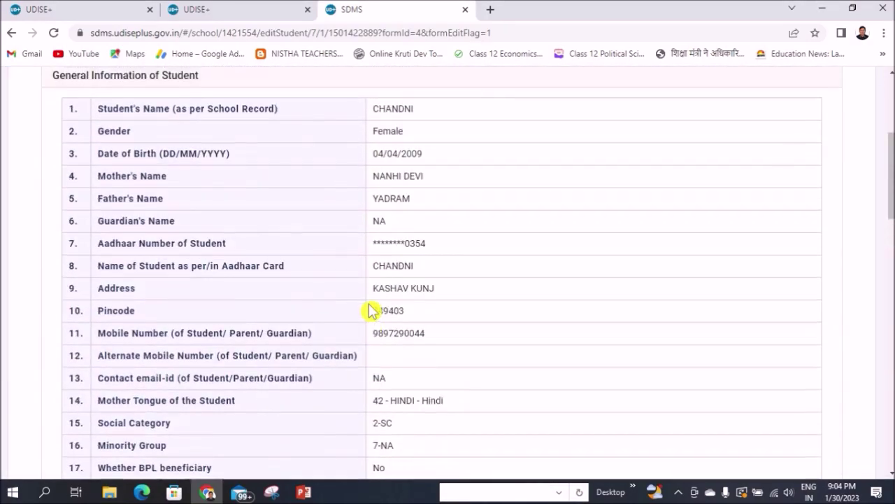
scroll(370, 310, up, 2)
scroll(323, 282, down, 1)
scroll(321, 284, down, 7)
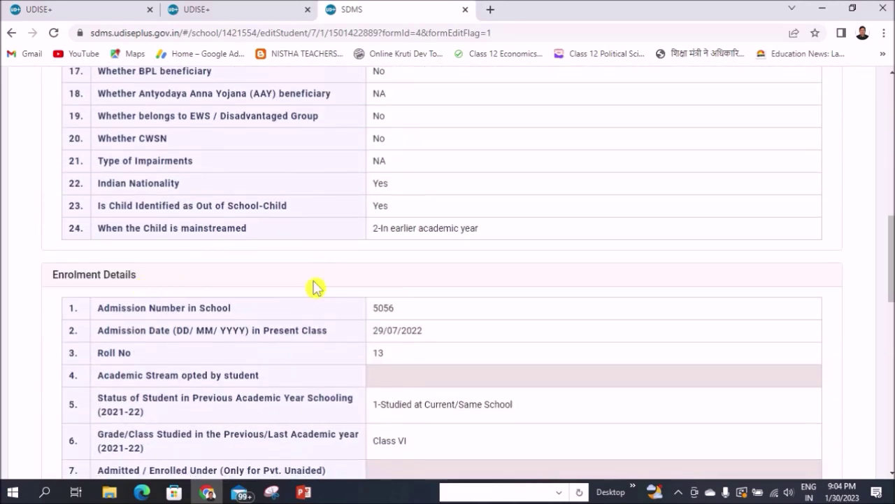
scroll(147, 283, down, 5)
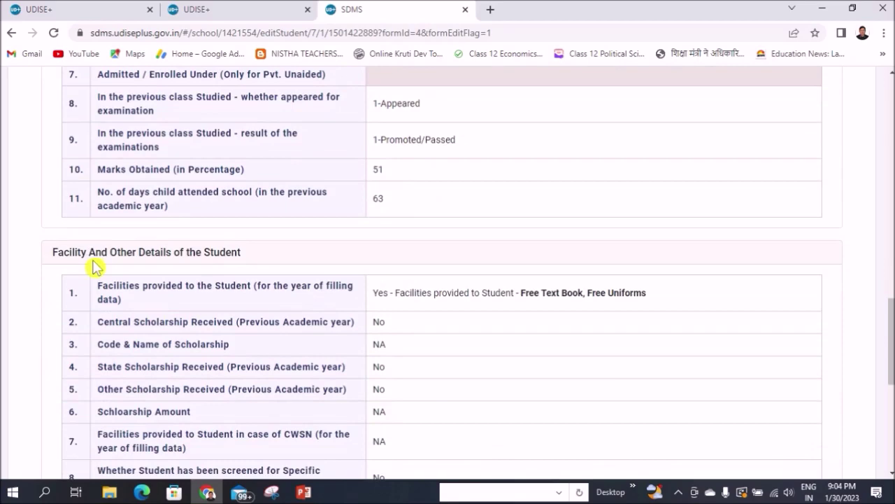
scroll(361, 318, down, 5)
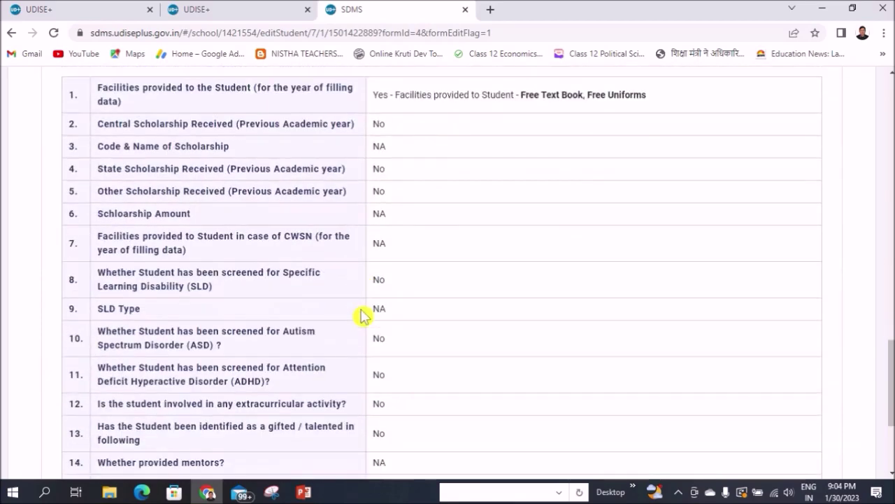
scroll(360, 323, down, 2)
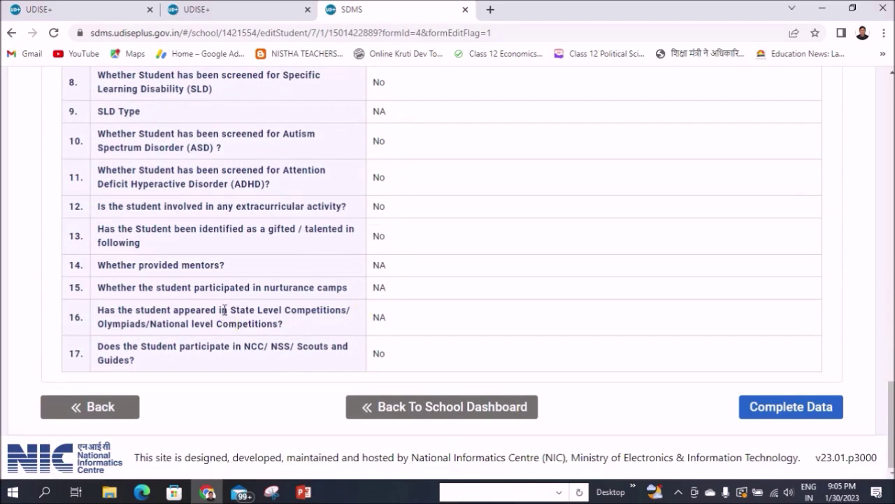
Step back from the profile preview through the facility and enrolment forms to the student's general information form.
click(105, 411)
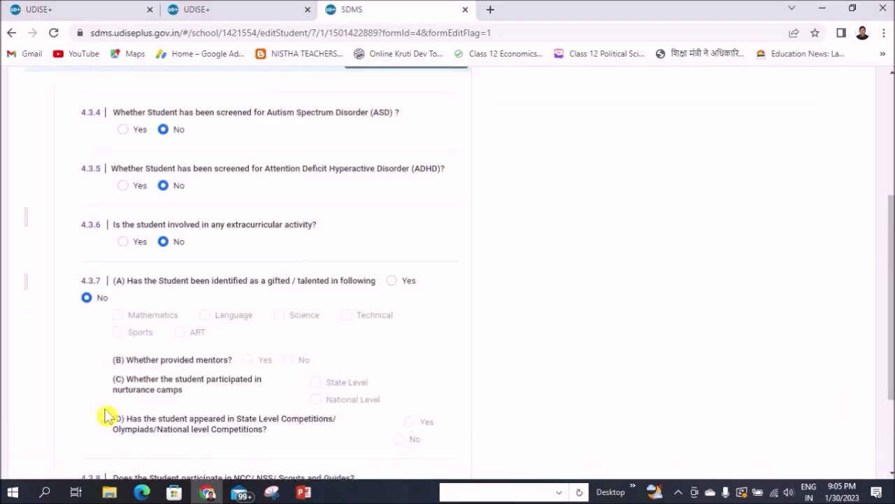
scroll(224, 354, down, 5)
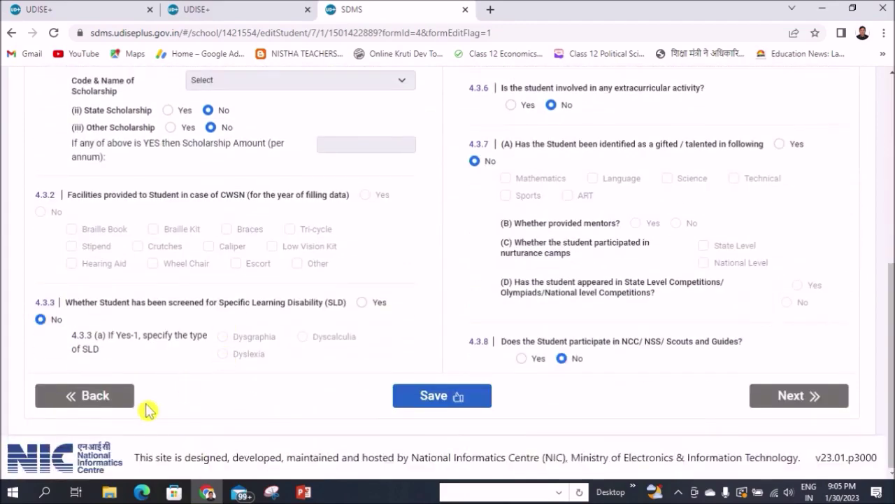
click(102, 406)
scroll(196, 344, down, 3)
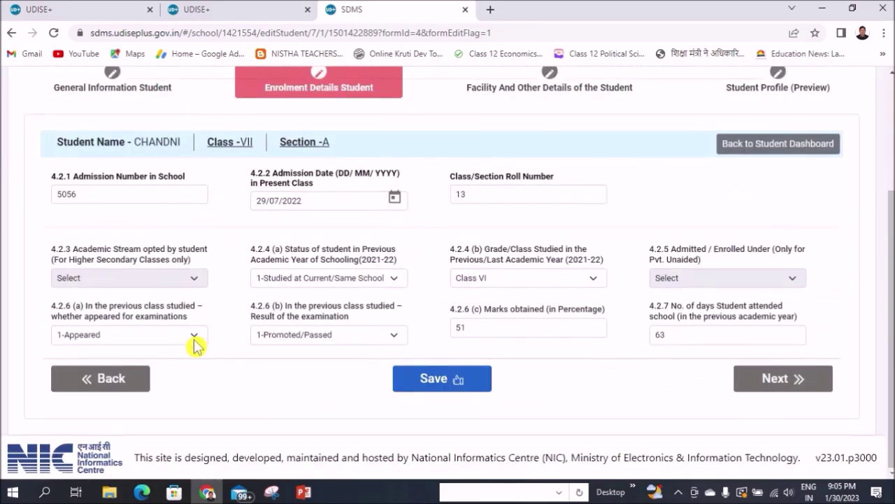
click(112, 385)
scroll(185, 327, up, 2)
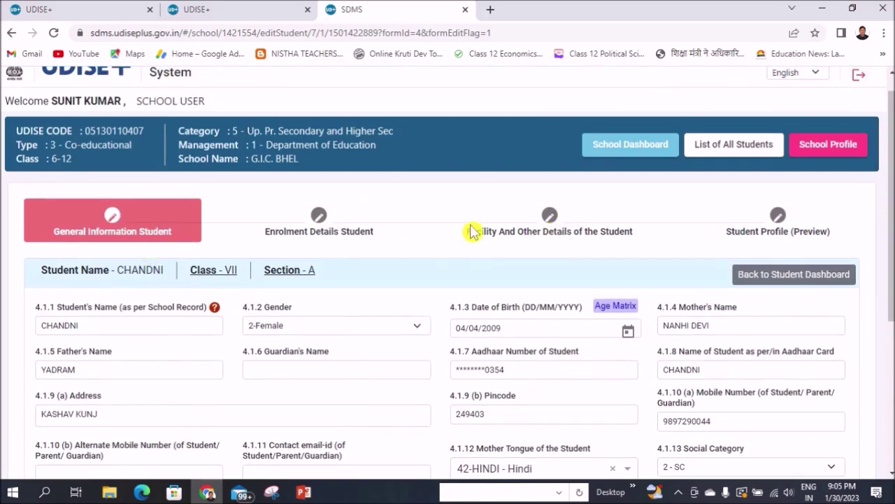
Examine the student's name, gender, guardian's name, alternate mobile number and contact email fields without changing them.
click(191, 325)
click(314, 327)
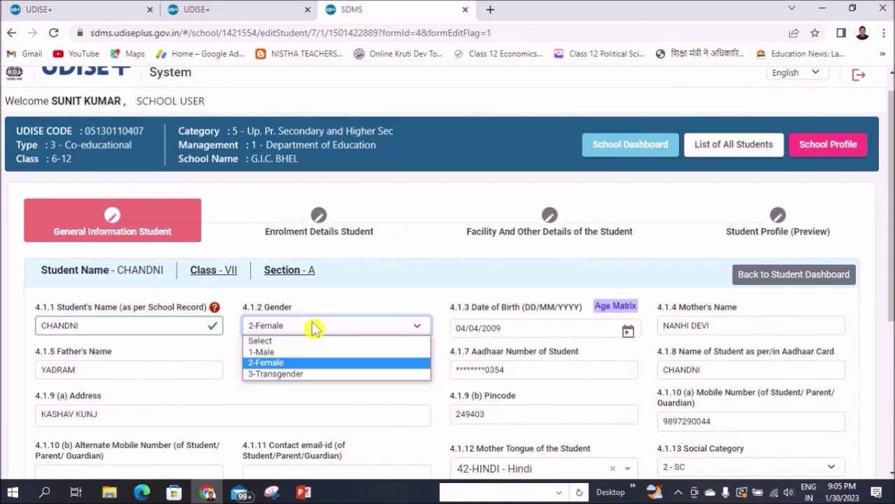
click(168, 323)
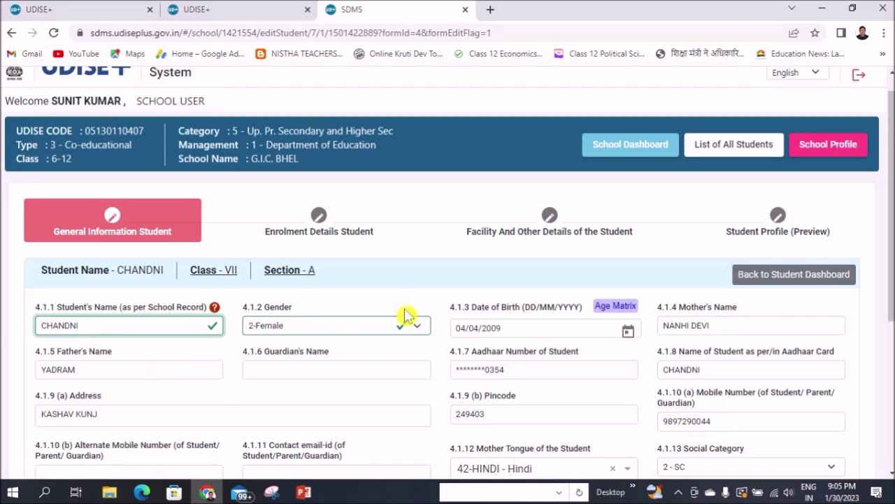
scroll(378, 313, down, 1)
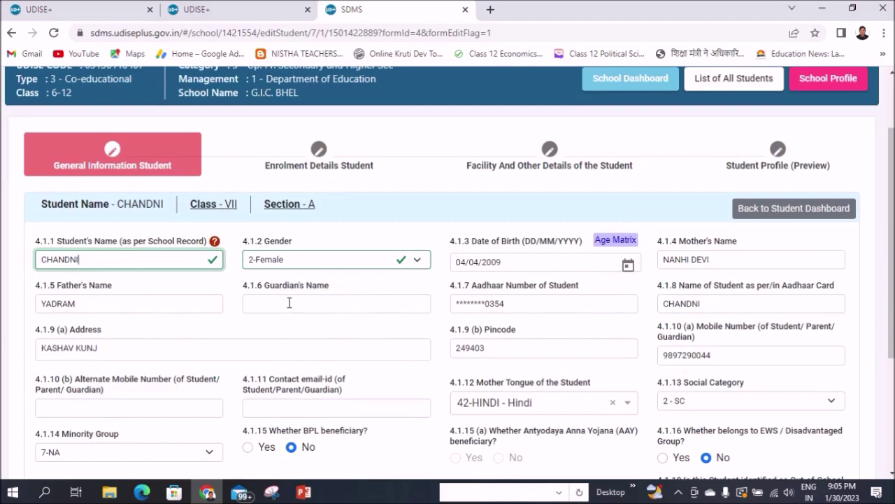
click(350, 306)
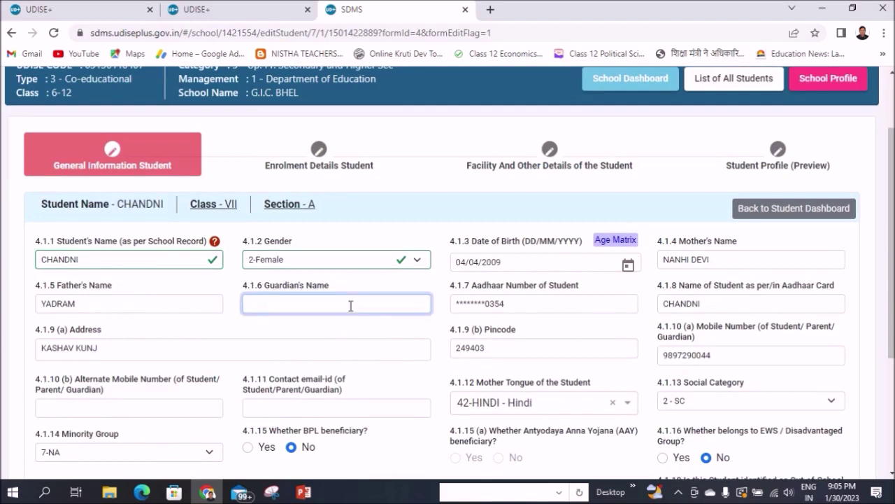
click(350, 330)
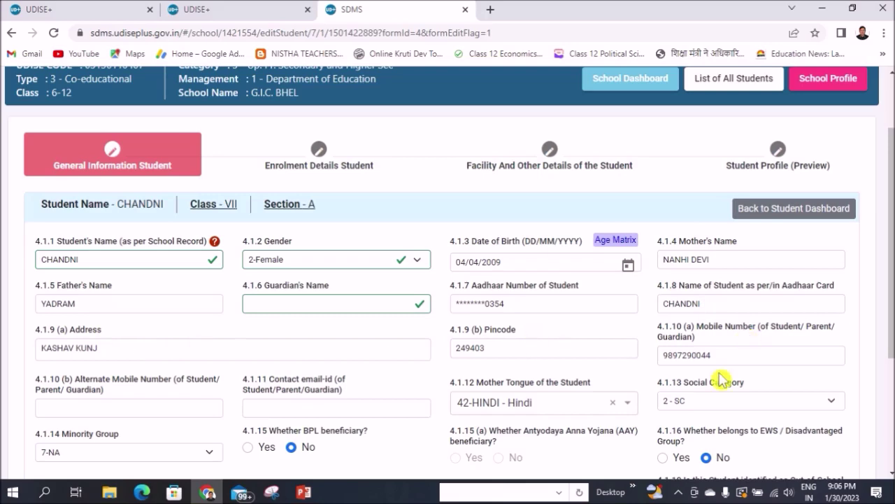
scroll(200, 351, down, 1)
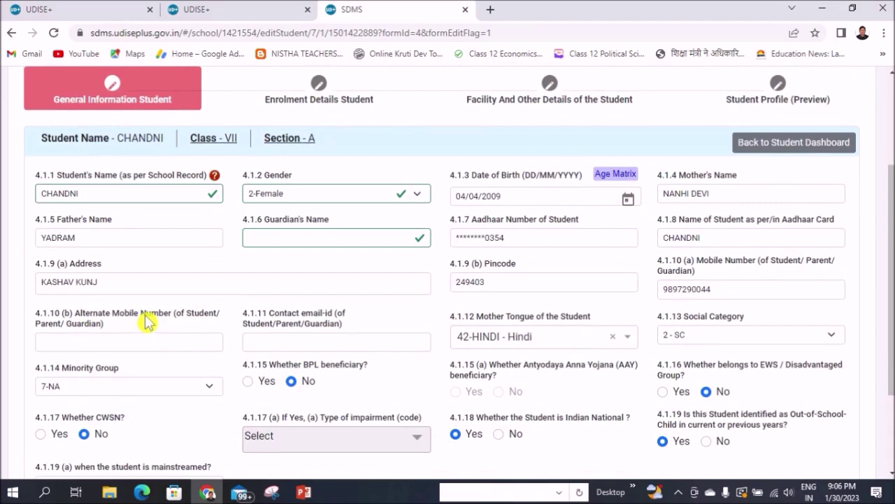
click(117, 343)
click(156, 369)
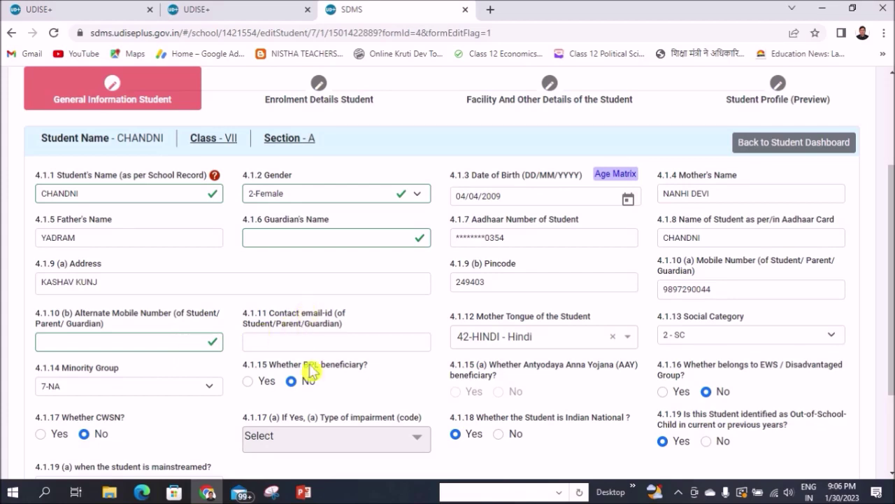
click(385, 341)
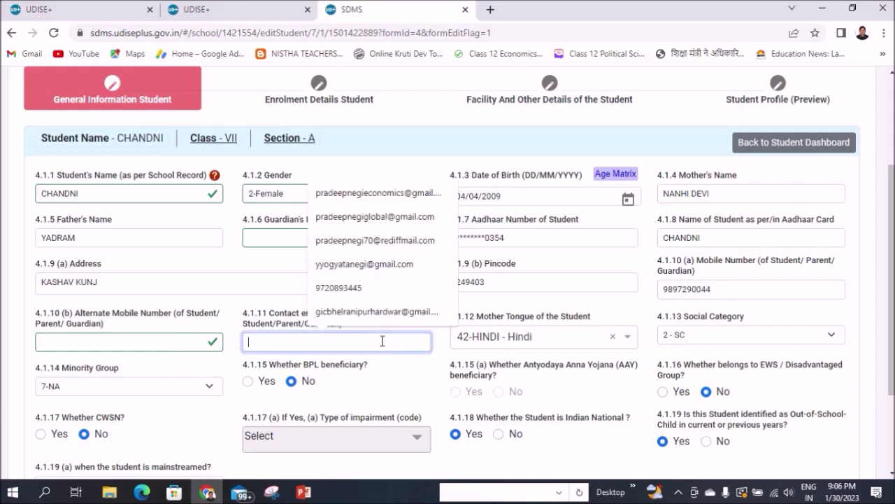
click(406, 374)
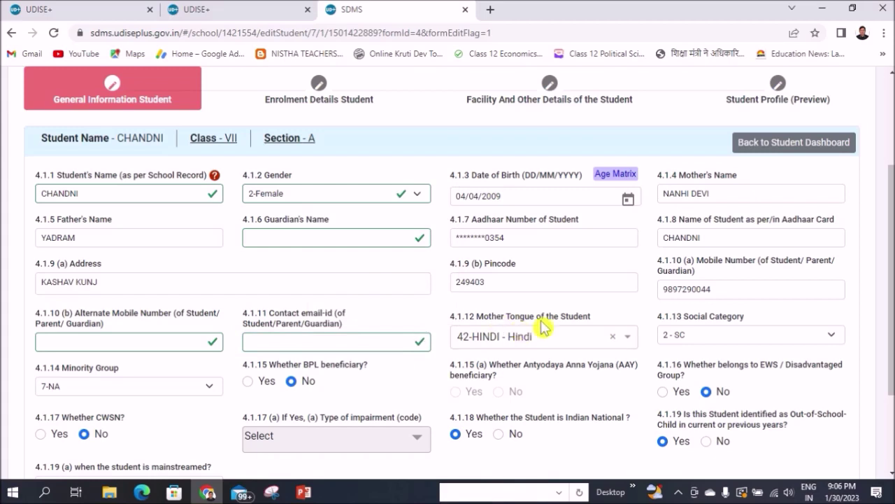
Examine the available options for the student's mother tongue, social category and minority group, keeping the current selections.
click(629, 341)
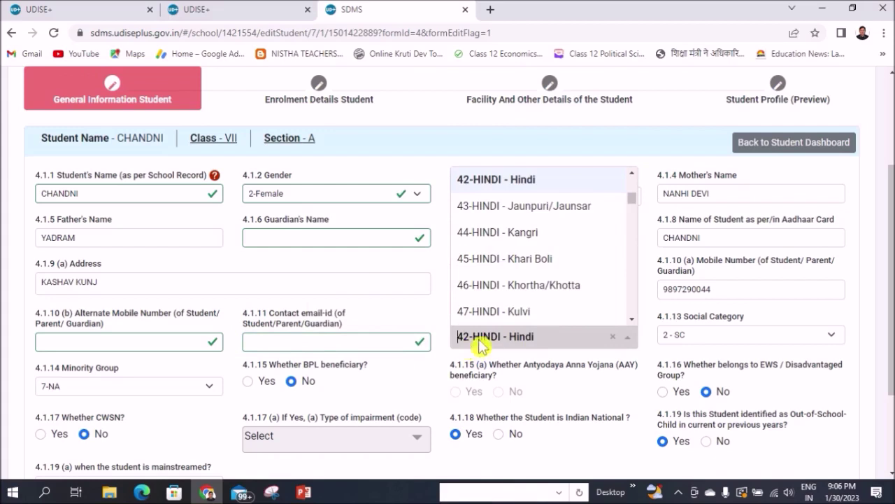
click(505, 362)
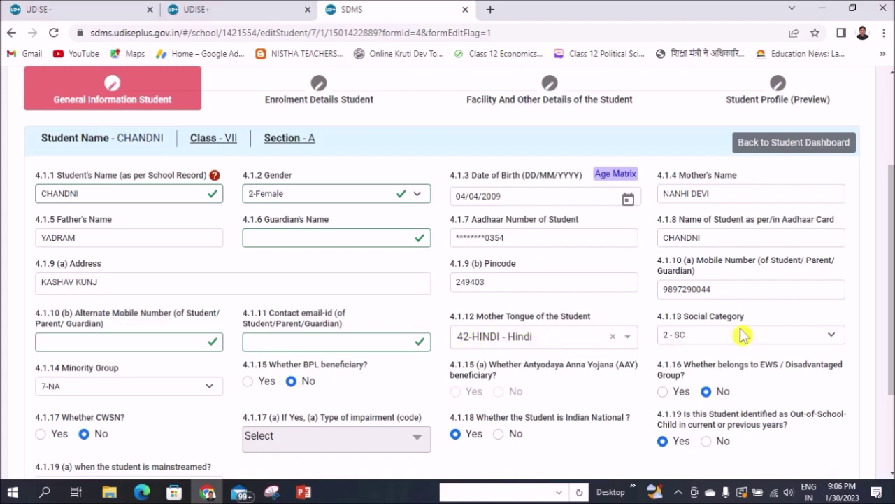
click(830, 340)
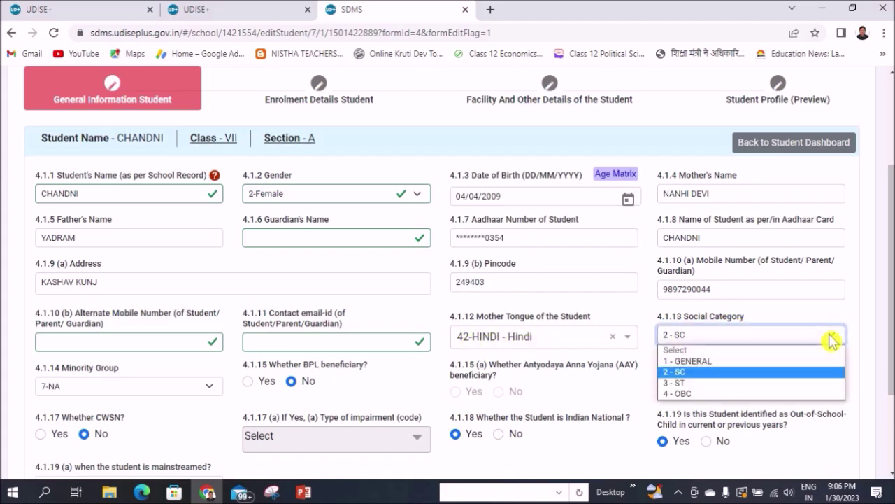
click(831, 341)
click(832, 341)
click(832, 340)
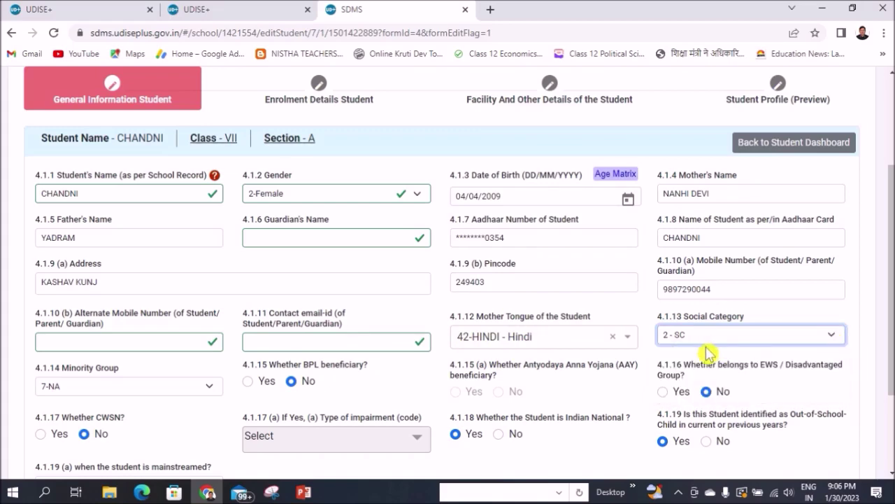
scroll(287, 347, down, 2)
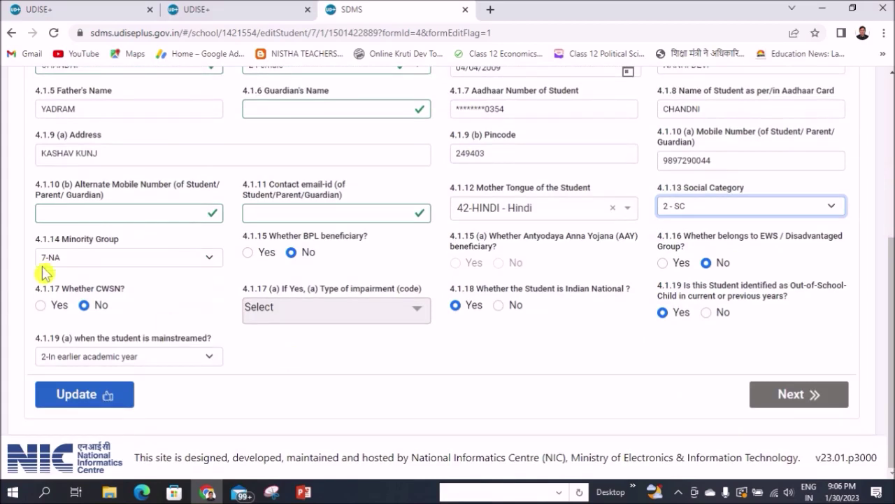
click(209, 260)
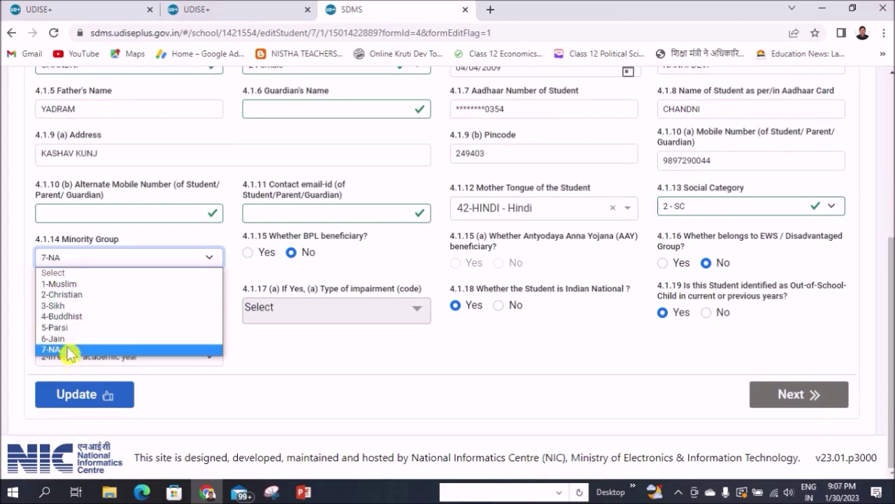
click(70, 259)
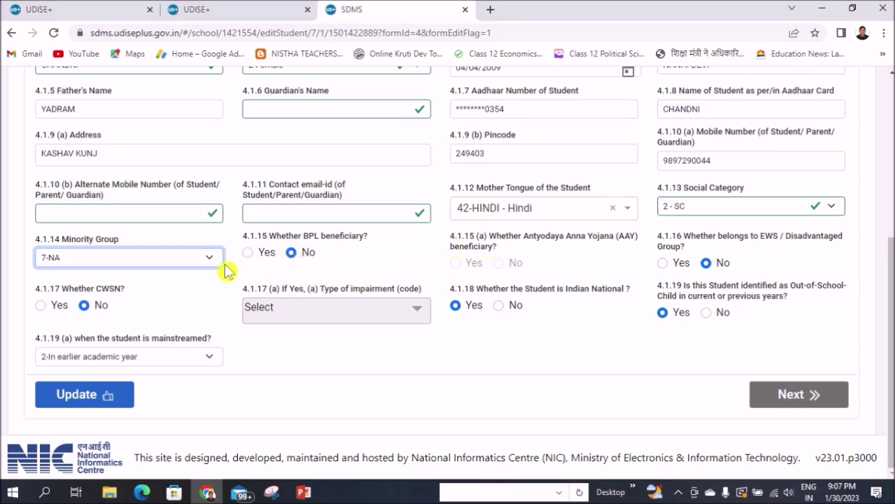
Try the Yes answer for BPL beneficiary and for CWSN, setting each back to No.
click(248, 253)
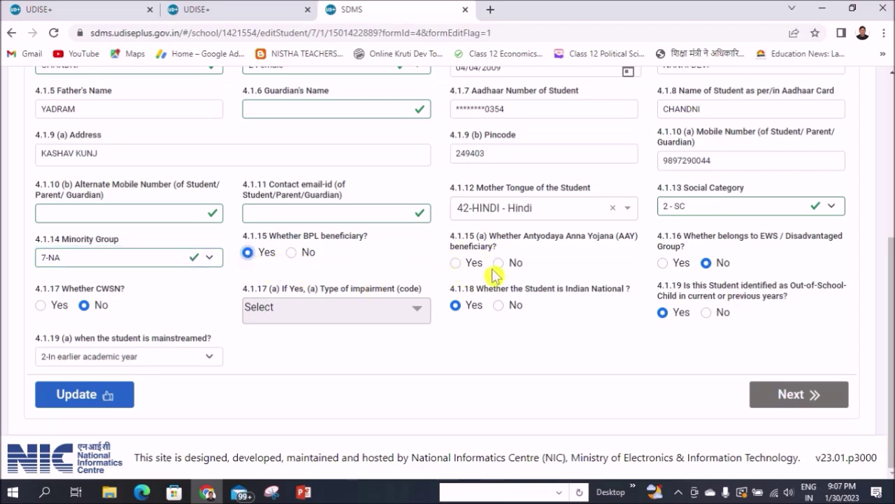
click(291, 253)
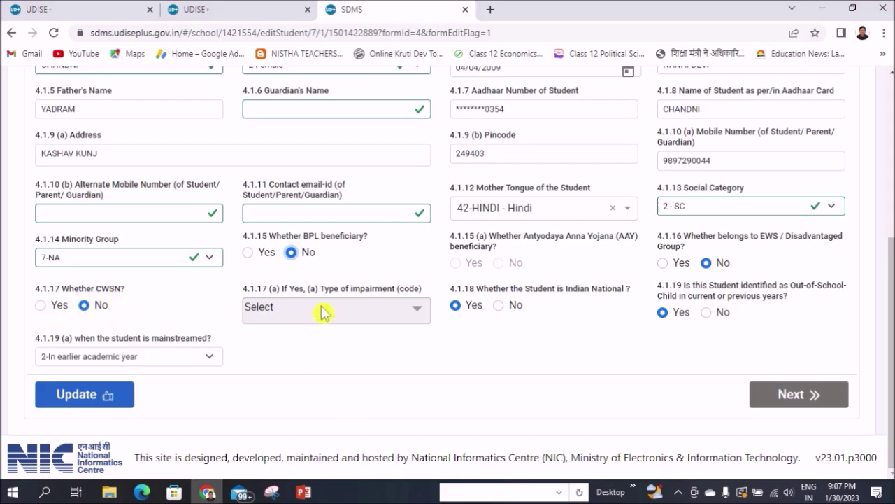
click(41, 308)
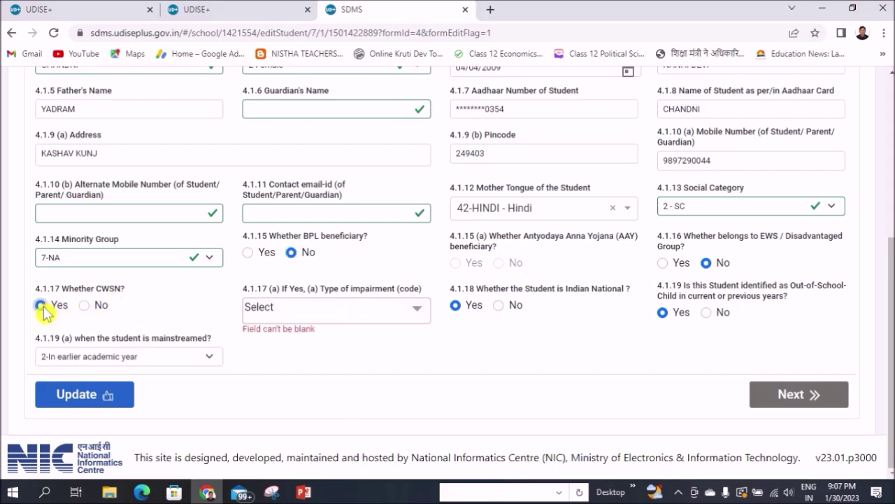
click(90, 307)
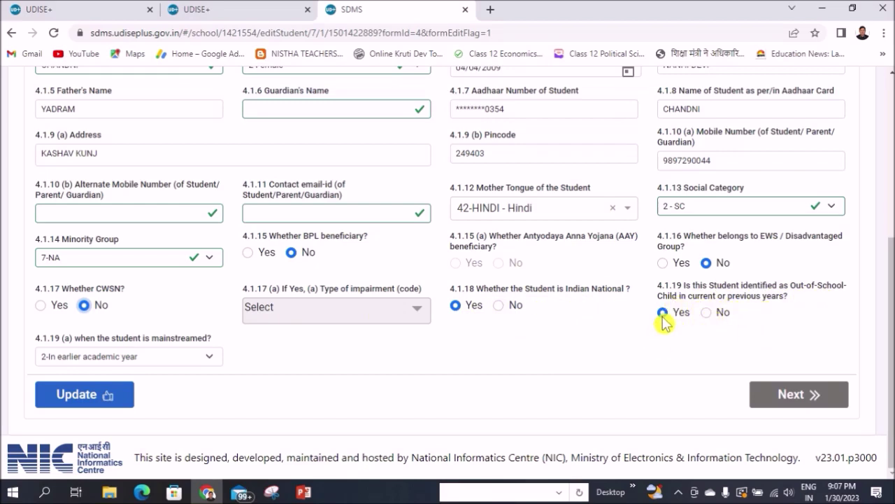
Choose 2-In earlier academic year for when the student is mainstreamed, update the general information and proceed to the enrolment form.
click(214, 362)
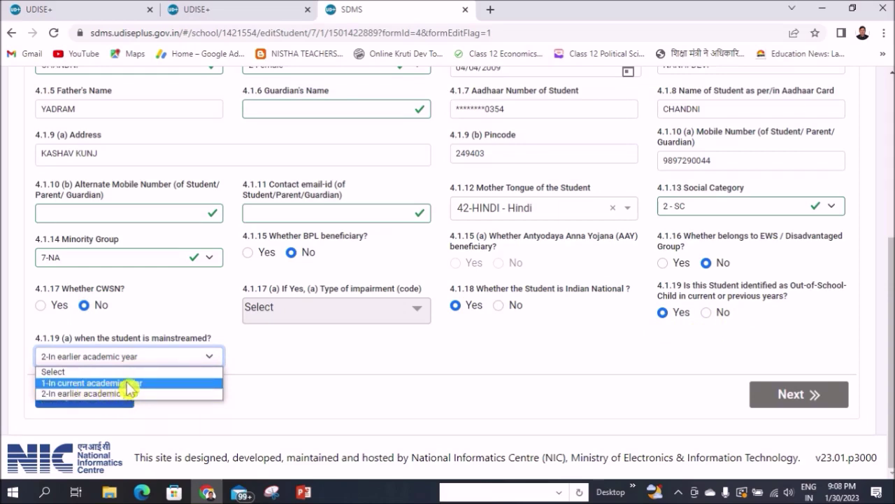
click(90, 394)
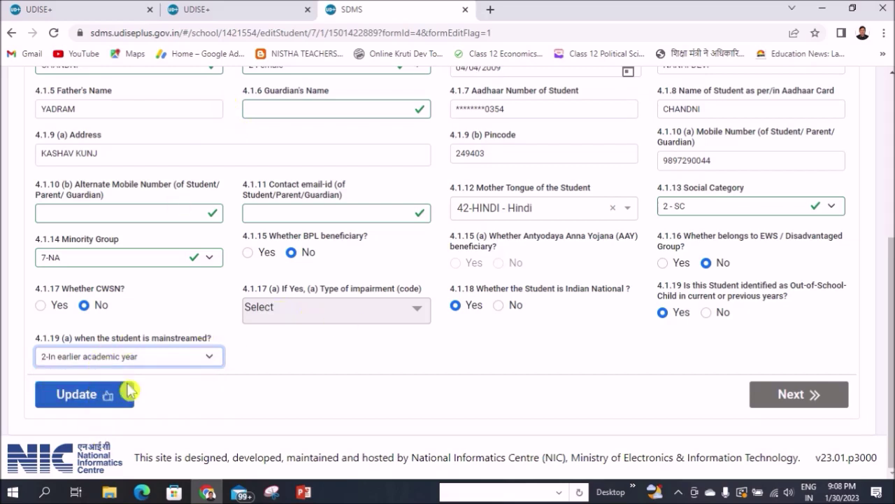
click(79, 400)
click(85, 402)
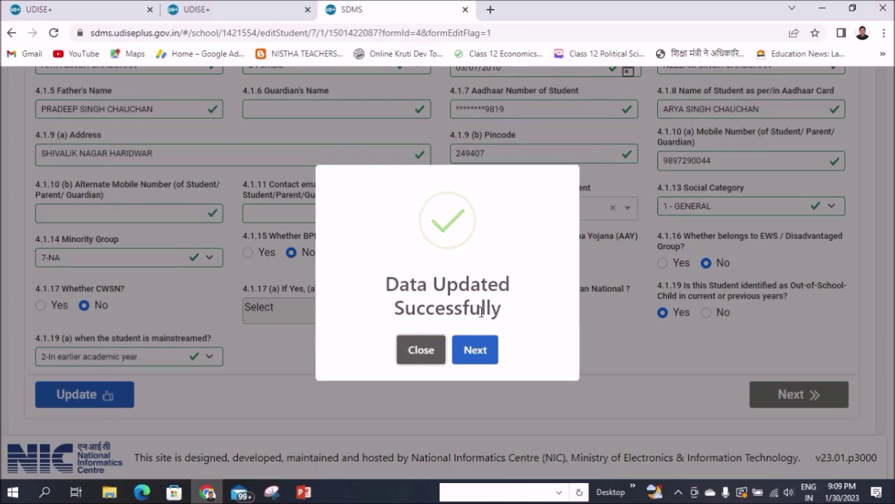
click(475, 353)
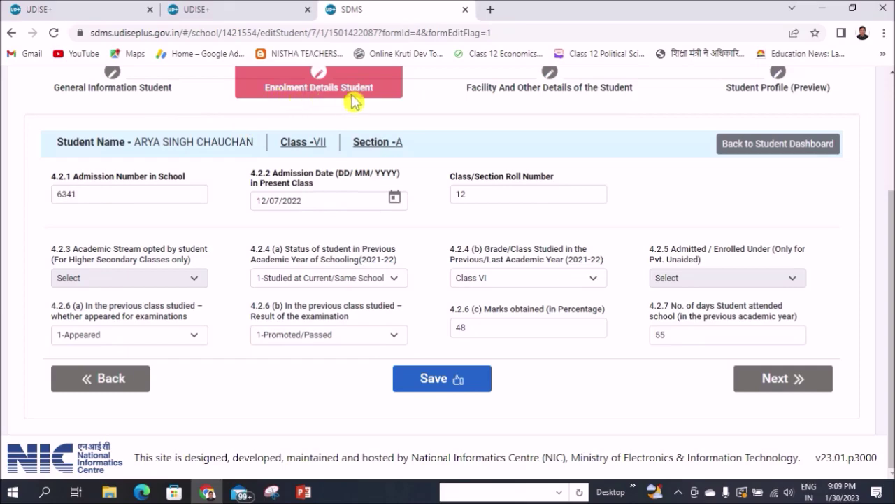
Review the class roll number and select 1-Studied at Current/Same School as the student's status in the previous academic year.
scroll(353, 103, up, 1)
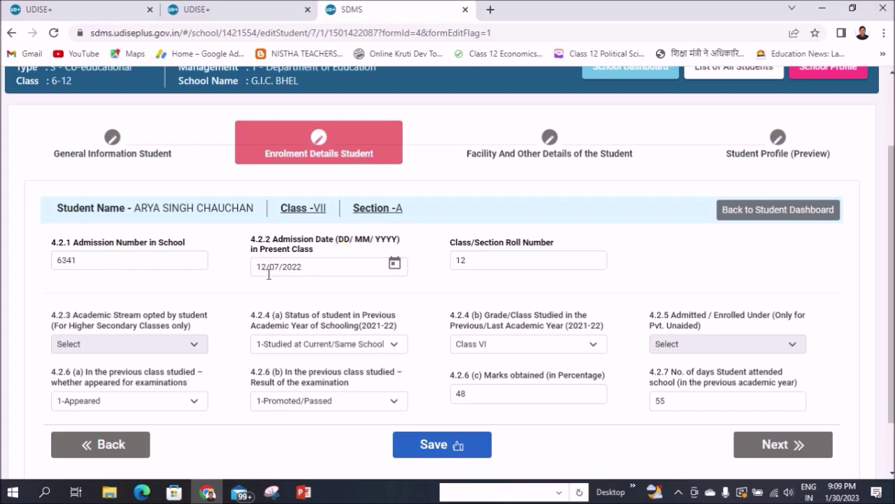
click(483, 262)
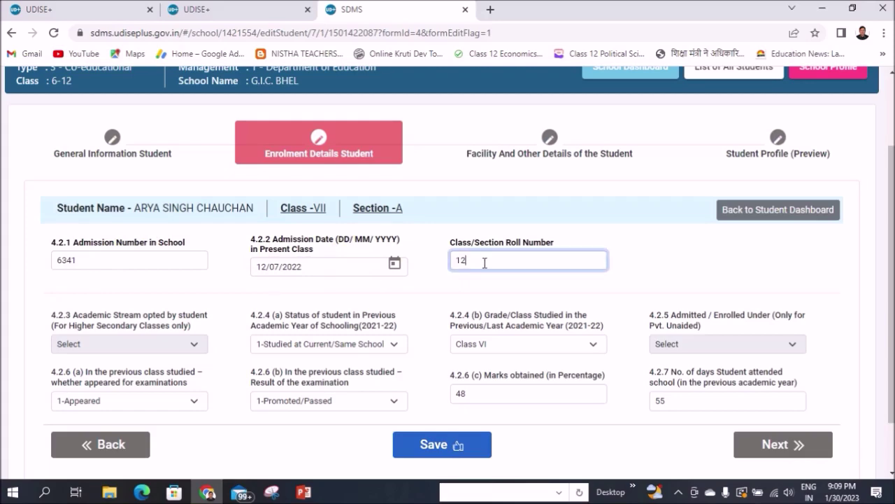
scroll(147, 357, down, 1)
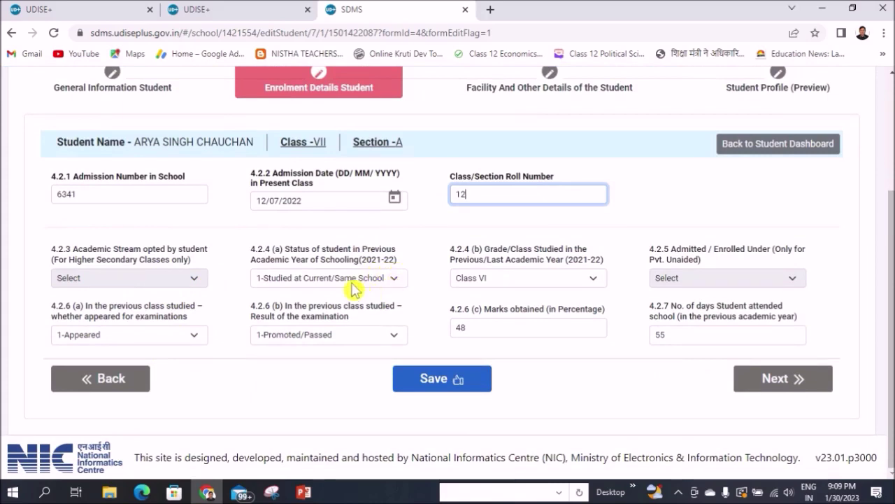
click(396, 284)
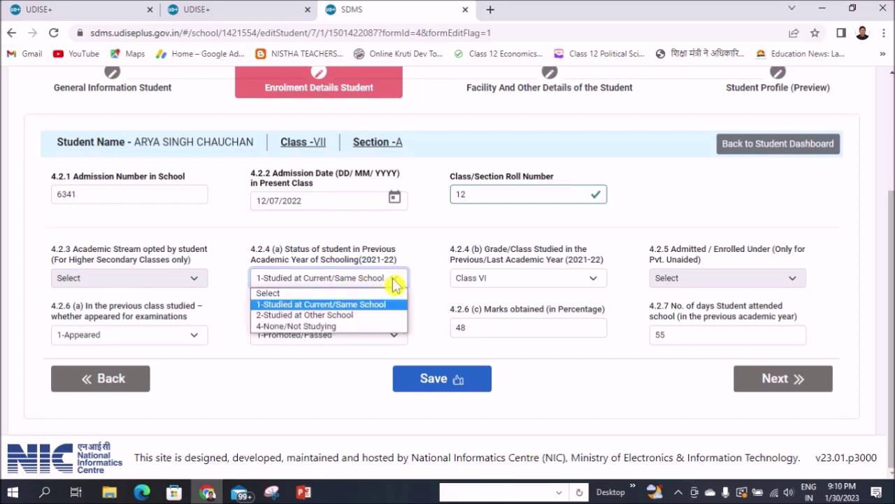
click(368, 305)
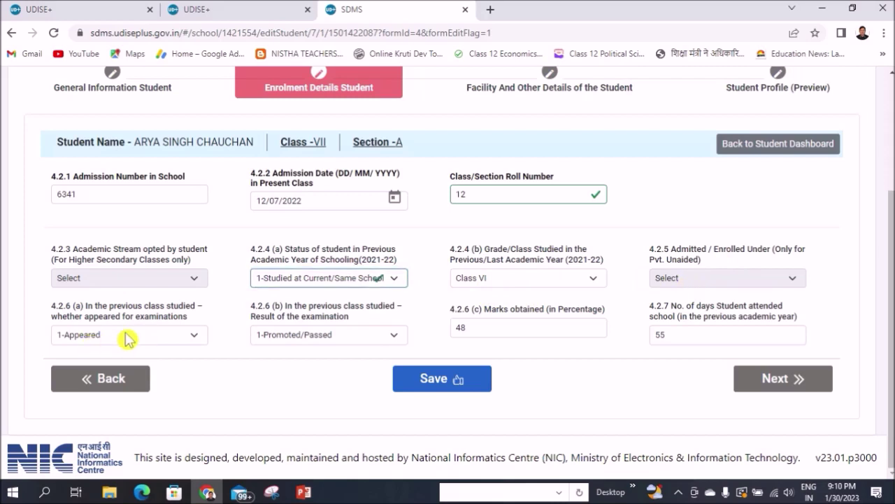
Select 1-Appeared and 1-Promoted/Passed for the previous class's examination, save the enrolment details and proceed to the facility form.
click(202, 337)
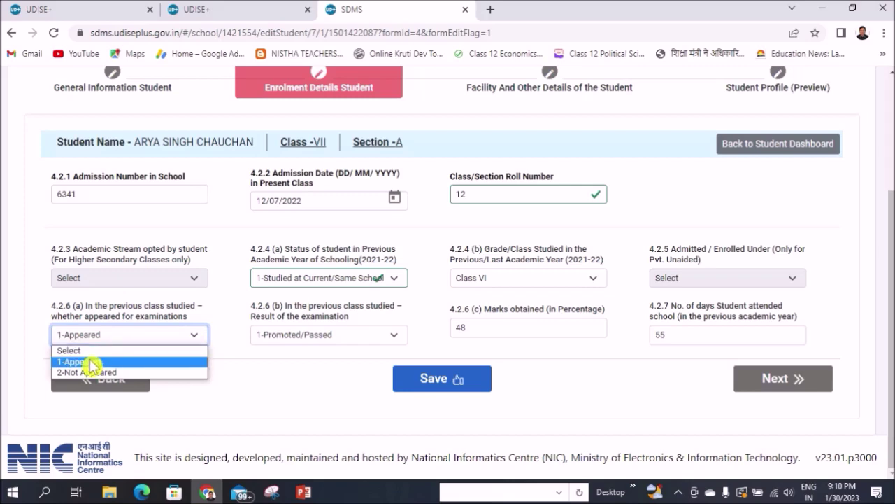
click(86, 362)
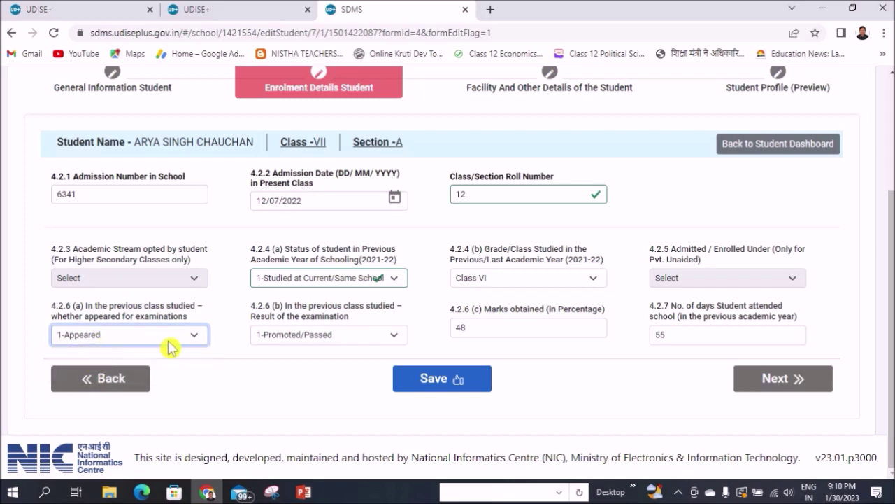
click(396, 337)
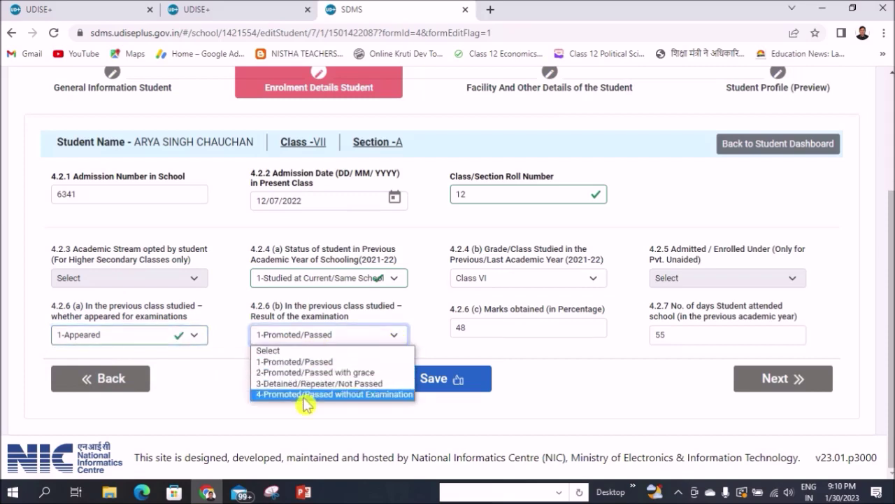
click(305, 362)
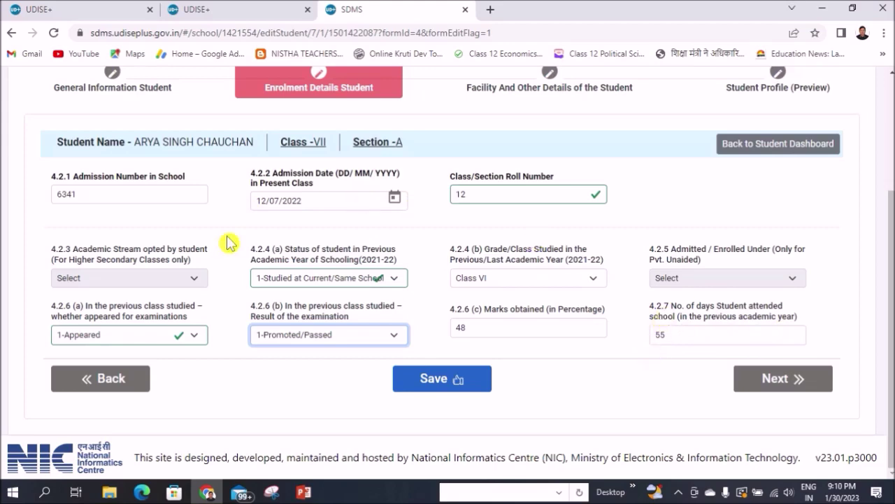
click(435, 381)
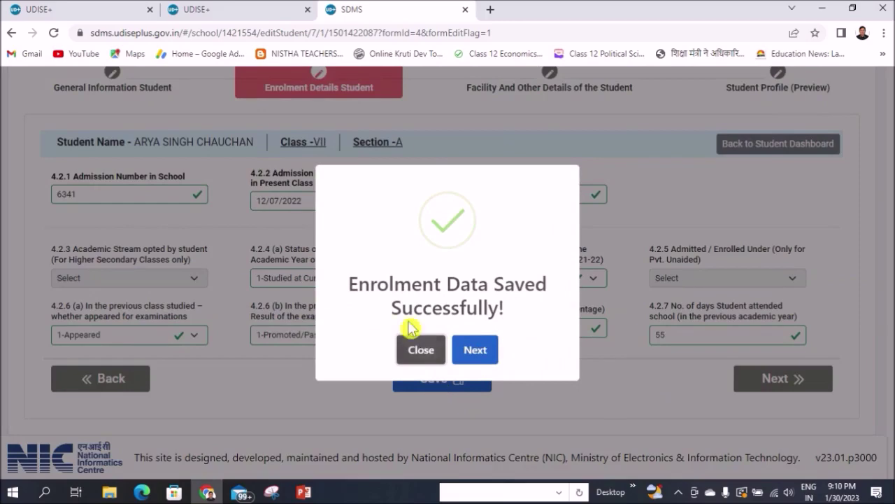
click(474, 352)
Review the facility, scholarship, CWSN, screening and activity answers, then save the facility details and proceed to the profile preview.
scroll(521, 378, up, 1)
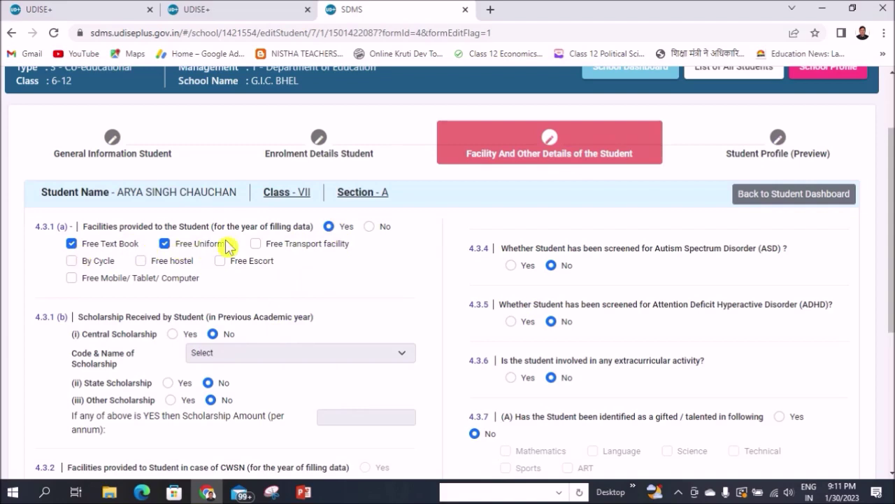
click(72, 242)
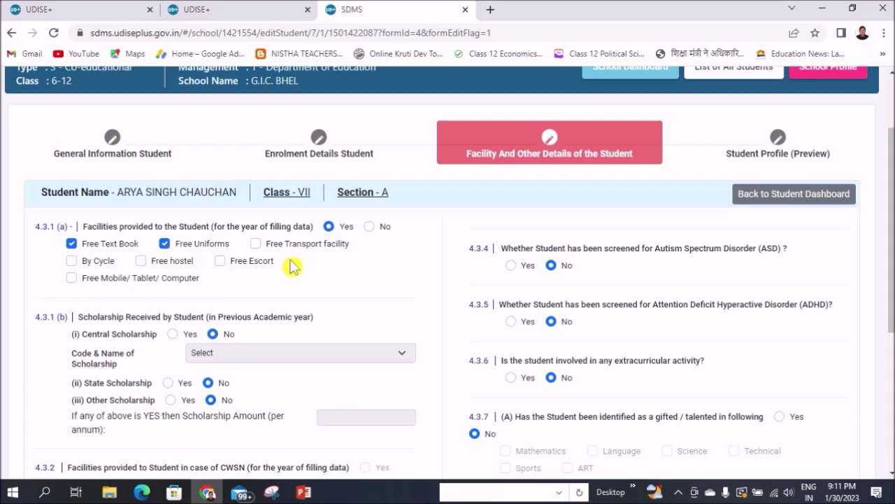
scroll(291, 266, down, 1)
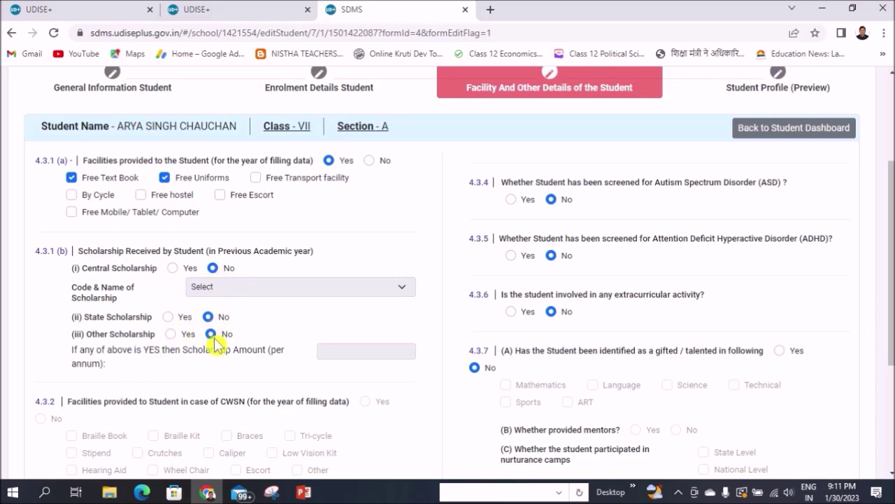
scroll(284, 380, down, 2)
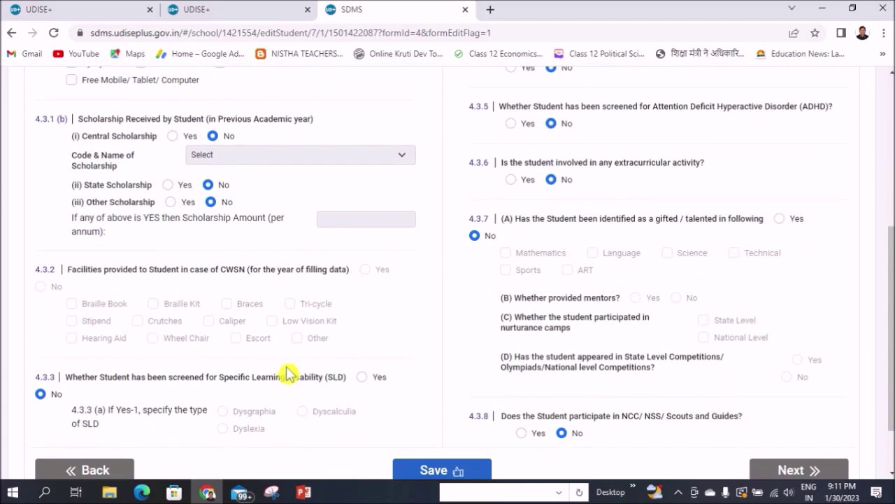
scroll(286, 374, down, 1)
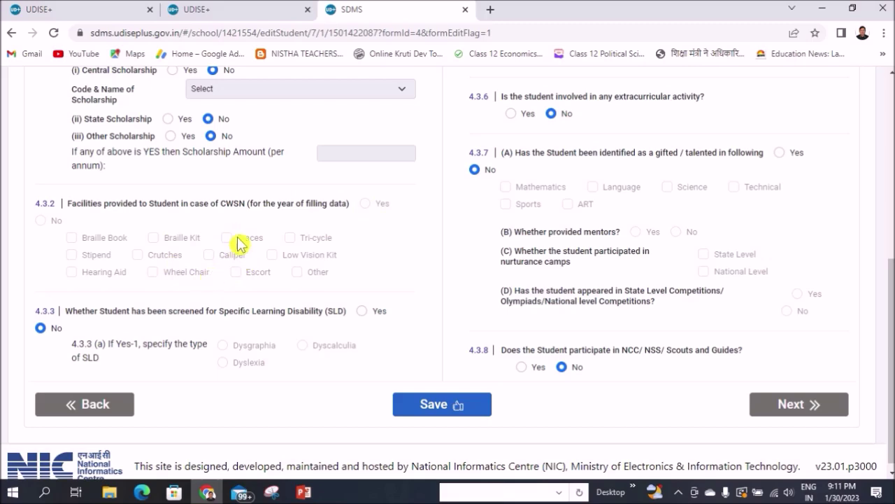
scroll(550, 305, up, 2)
scroll(550, 304, up, 1)
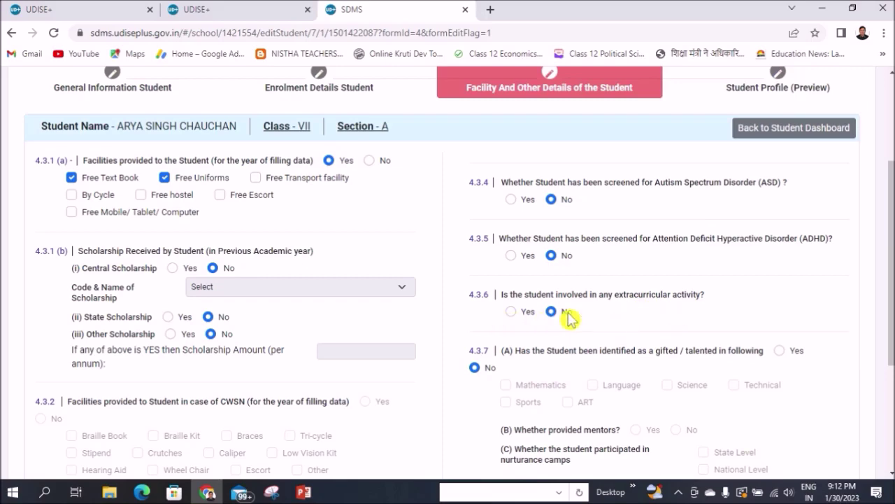
scroll(570, 317, down, 1)
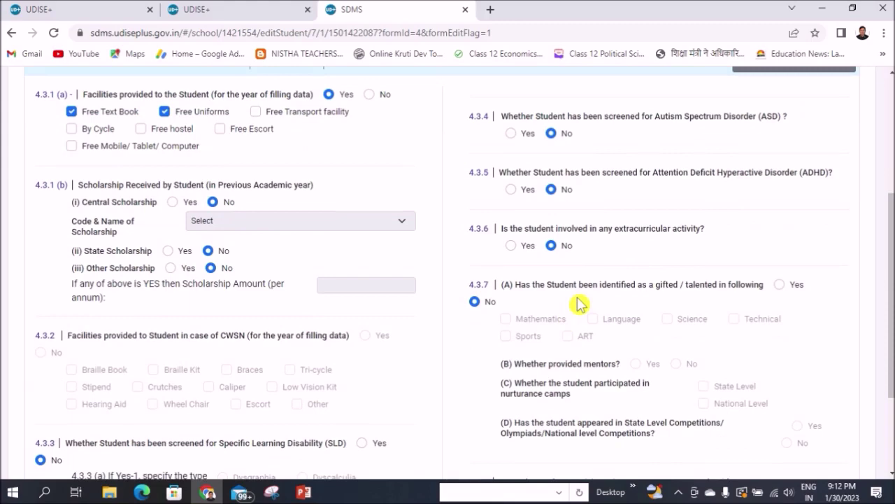
scroll(580, 304, down, 1)
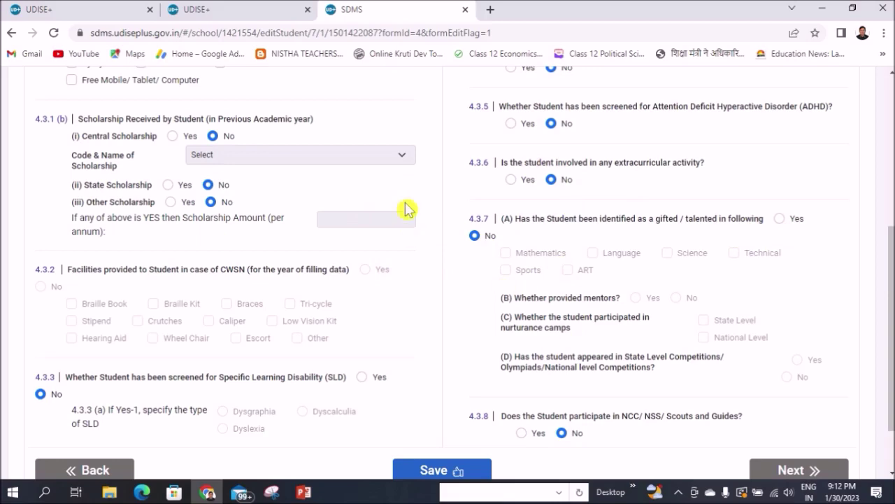
scroll(570, 273, down, 1)
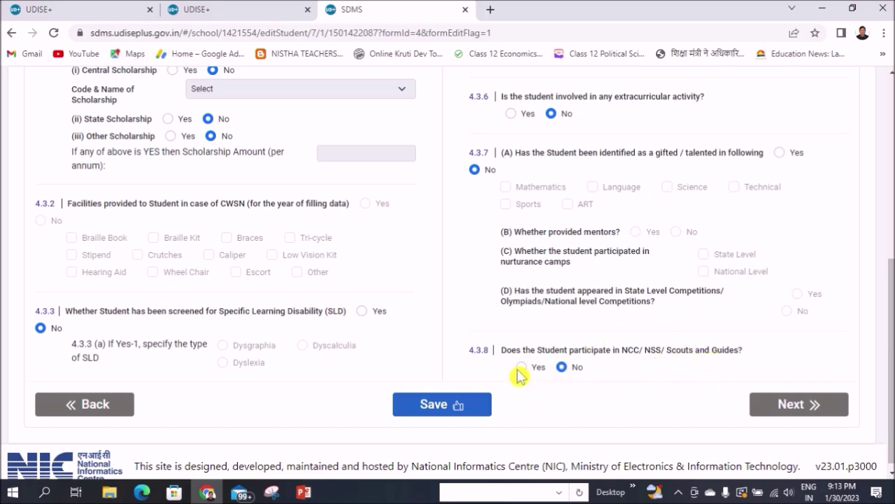
click(435, 412)
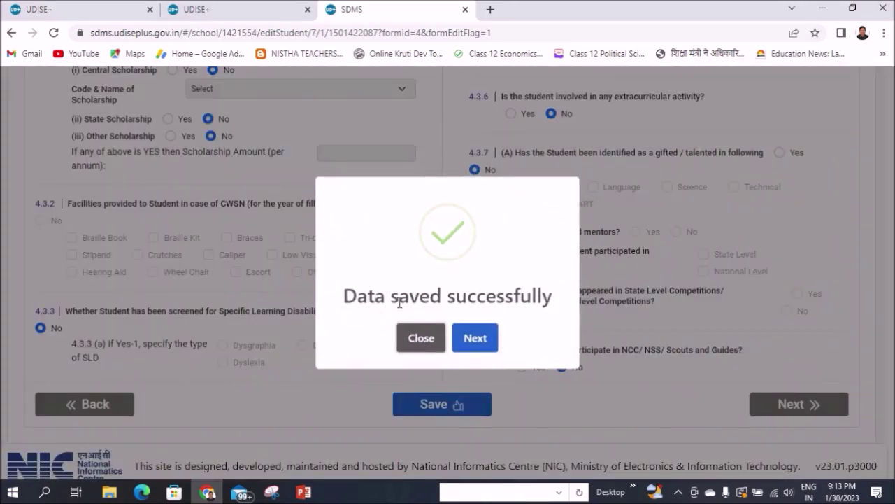
click(475, 338)
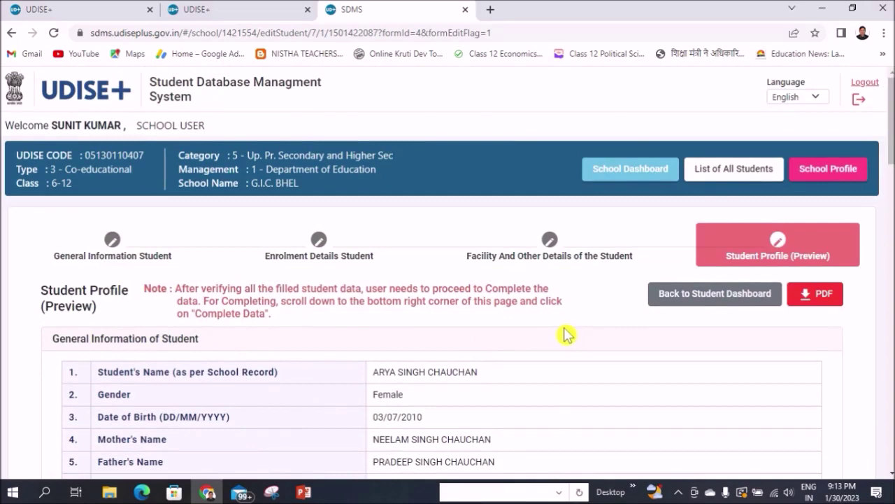
Review the student's profile preview through to its end and confirm completing the student's data.
scroll(566, 335, down, 15)
scroll(567, 335, down, 10)
click(762, 420)
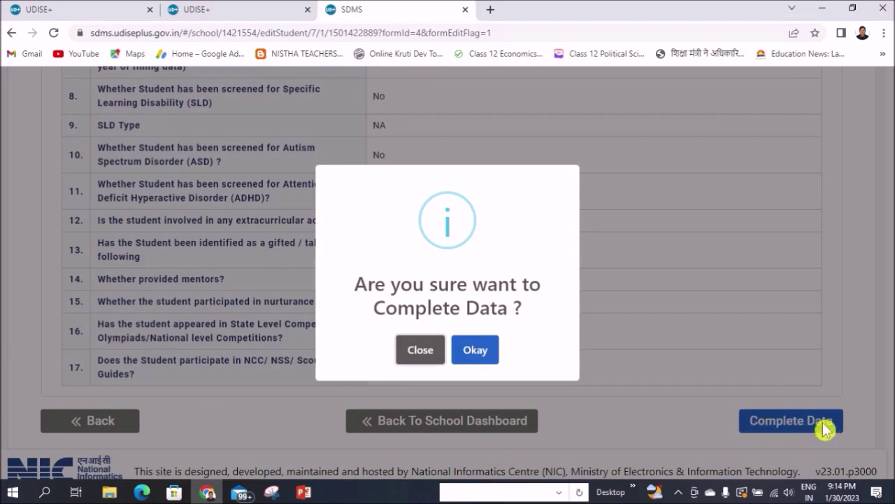
click(483, 355)
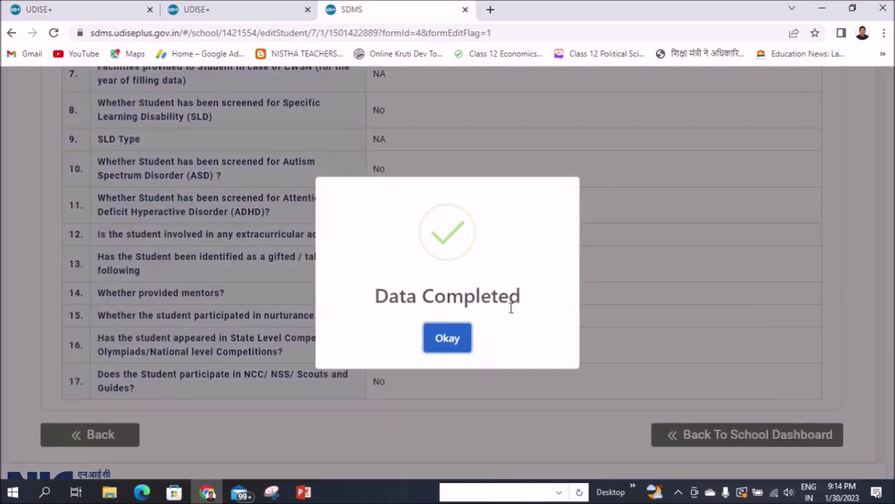
click(448, 338)
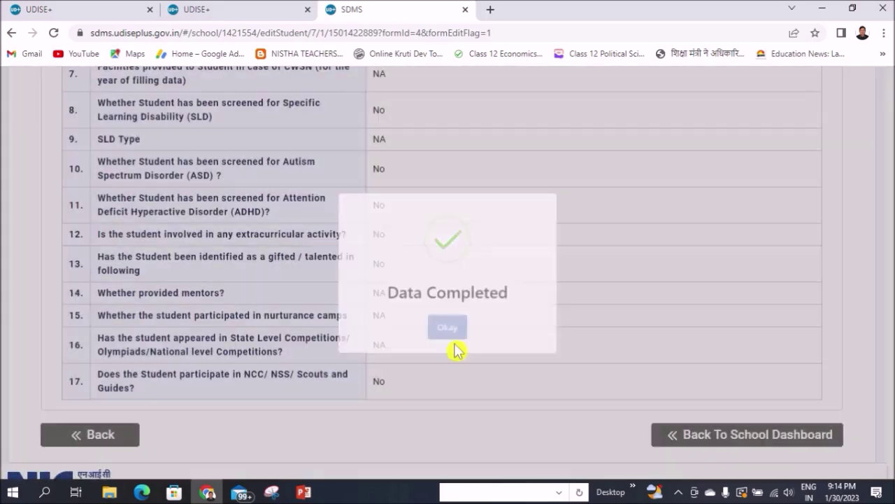
Return to the school dashboard and open the student list of Class VII, section A, to check the entry statuses.
click(757, 442)
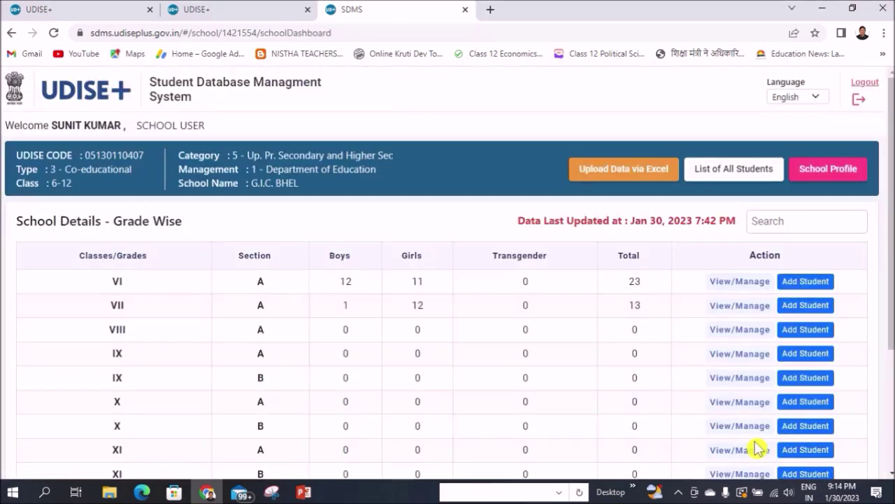
click(730, 306)
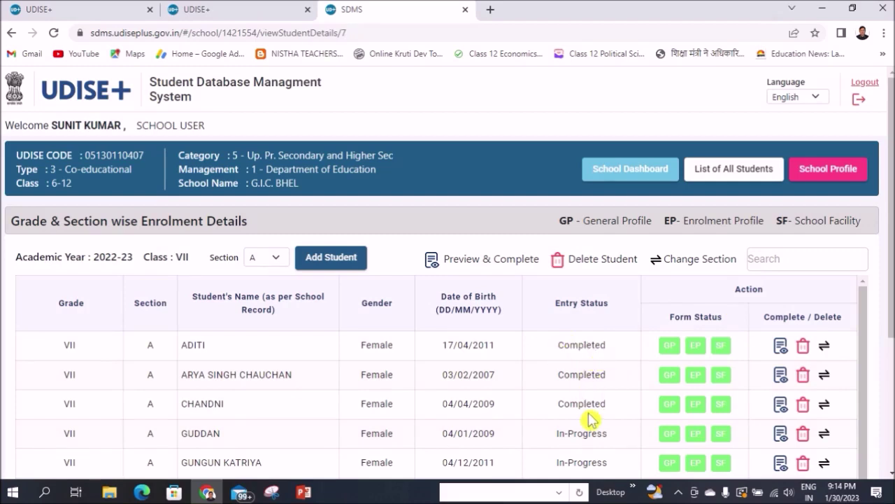
scroll(614, 357, down, 1)
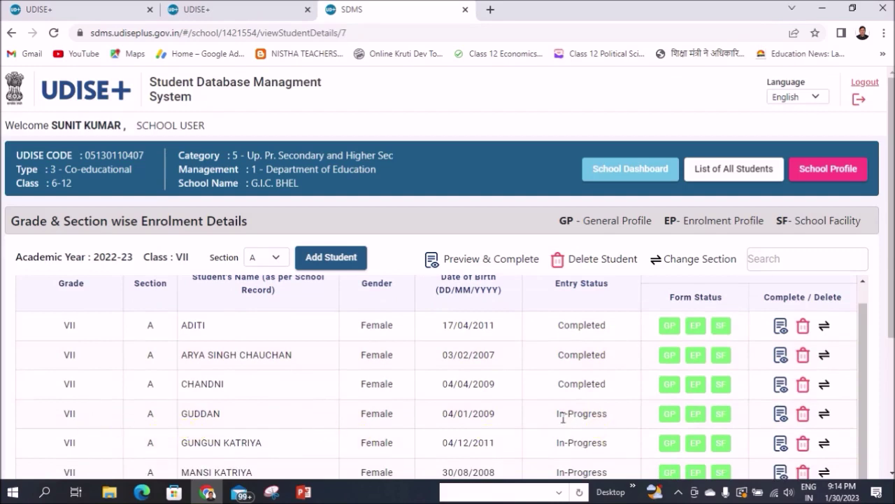
Open the profile preview of the first In-Progress student, review it to the end and step back to the facility form.
click(780, 415)
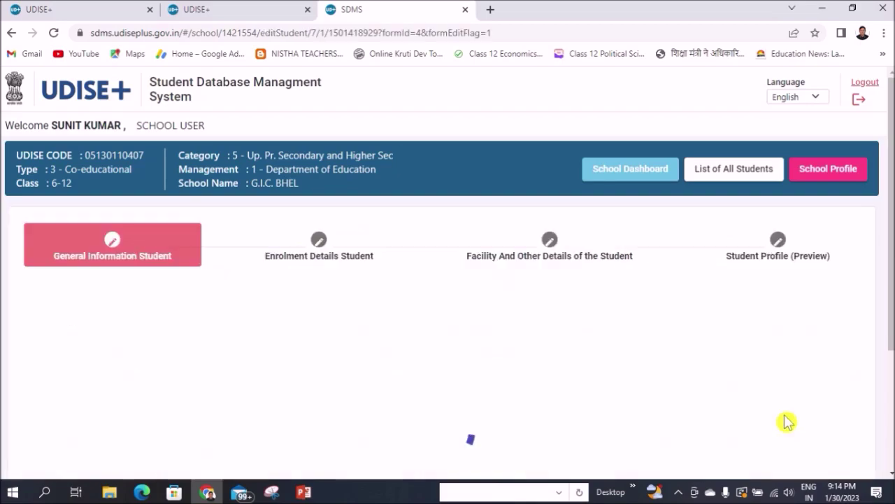
scroll(496, 418, down, 18)
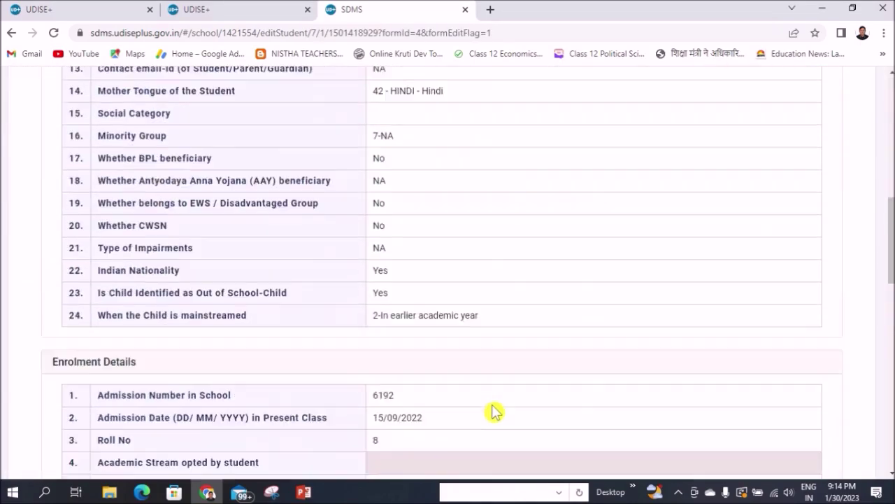
scroll(493, 411, down, 3)
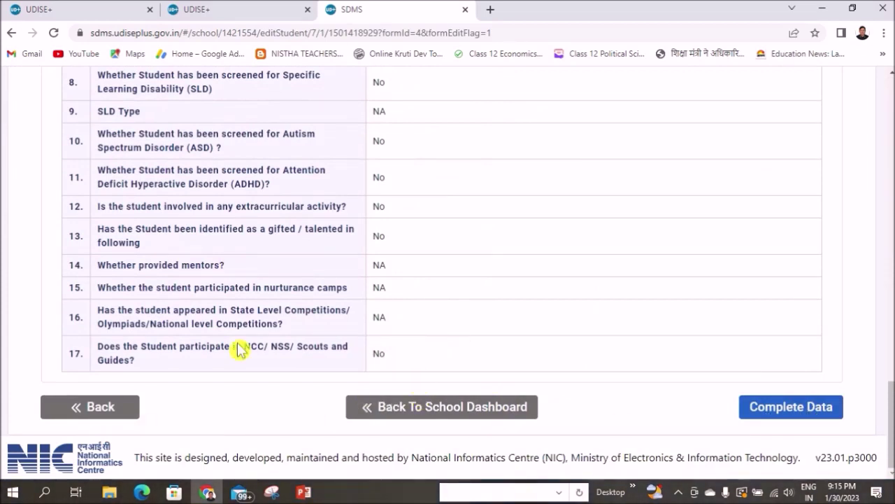
click(116, 411)
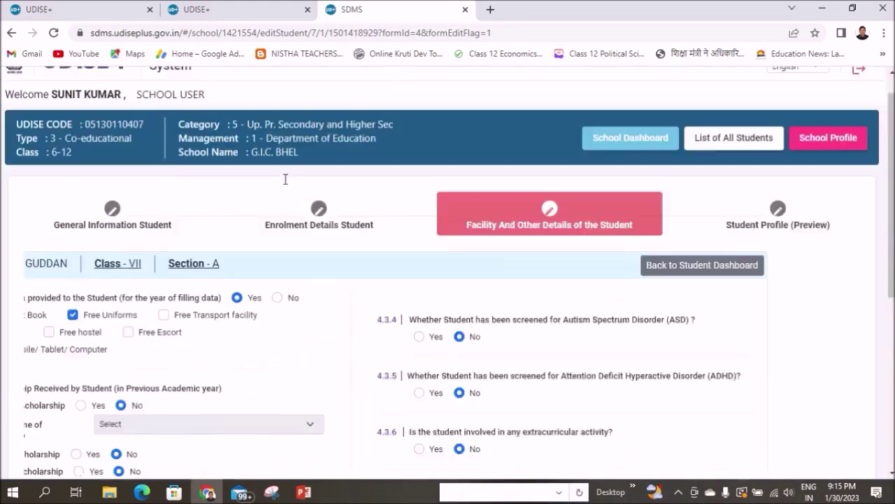
Save the In-Progress student's facility and other details and proceed to the profile preview.
scroll(385, 347, down, 5)
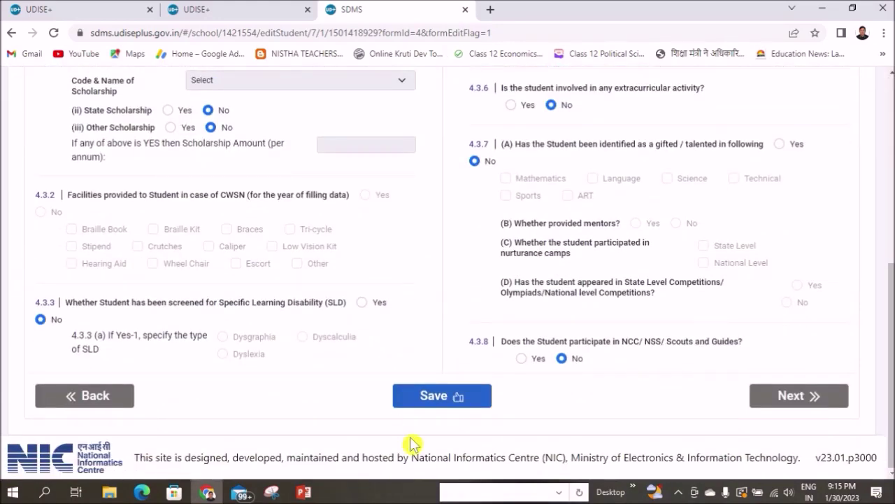
click(420, 410)
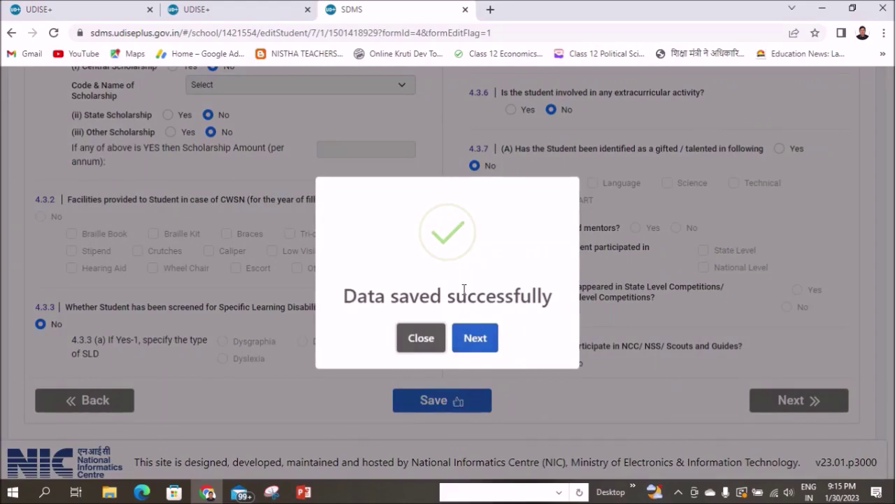
click(475, 338)
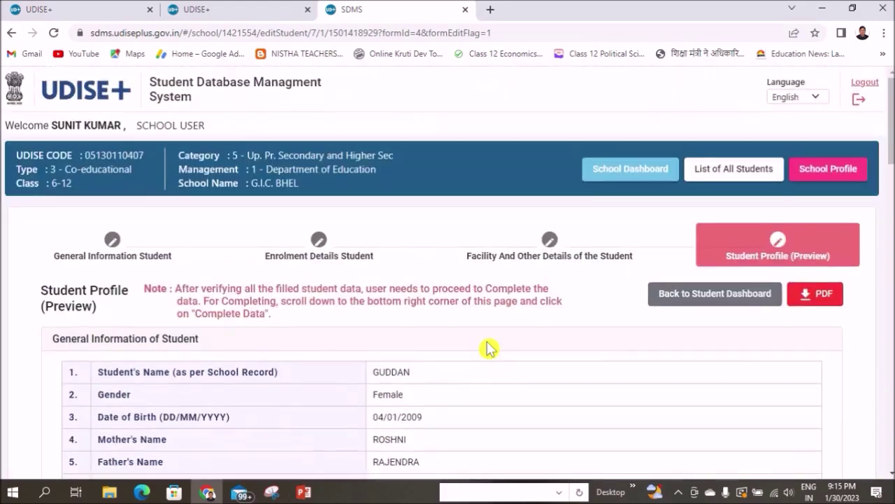
Review the student's profile preview to its end, complete the student's data and confirm the completion.
scroll(491, 355, down, 20)
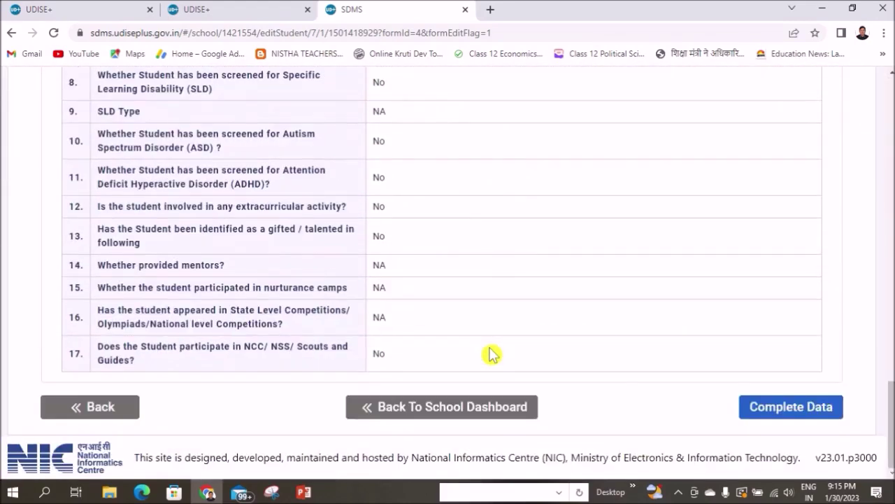
click(781, 414)
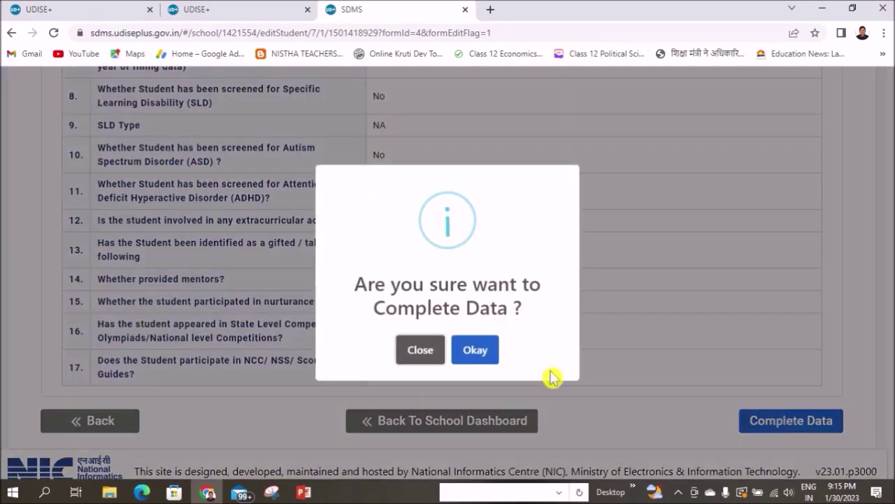
click(476, 354)
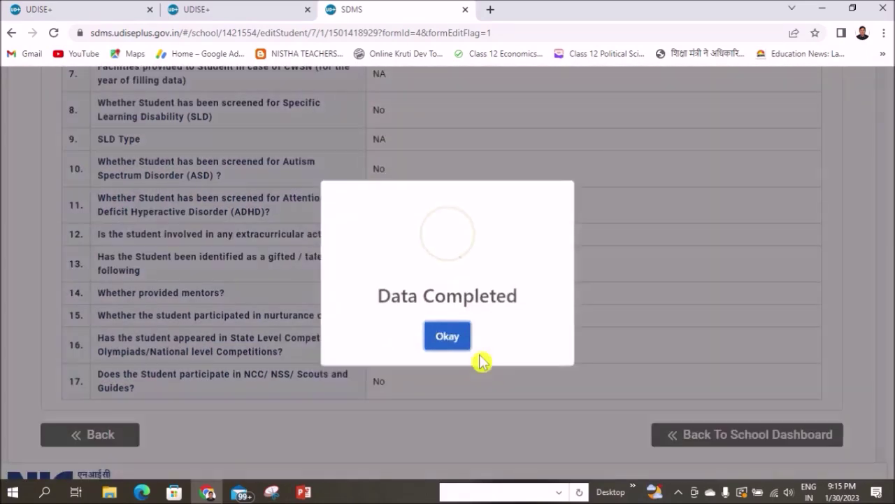
click(448, 338)
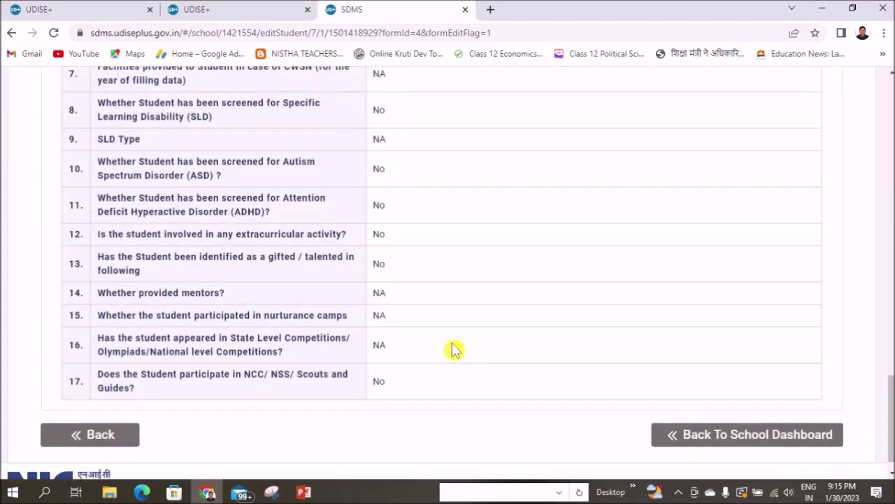
Return to the school dashboard and open the Class VII, section A student list to review each student's entry status.
scroll(550, 369, up, 4)
scroll(551, 369, up, 3)
scroll(550, 370, down, 8)
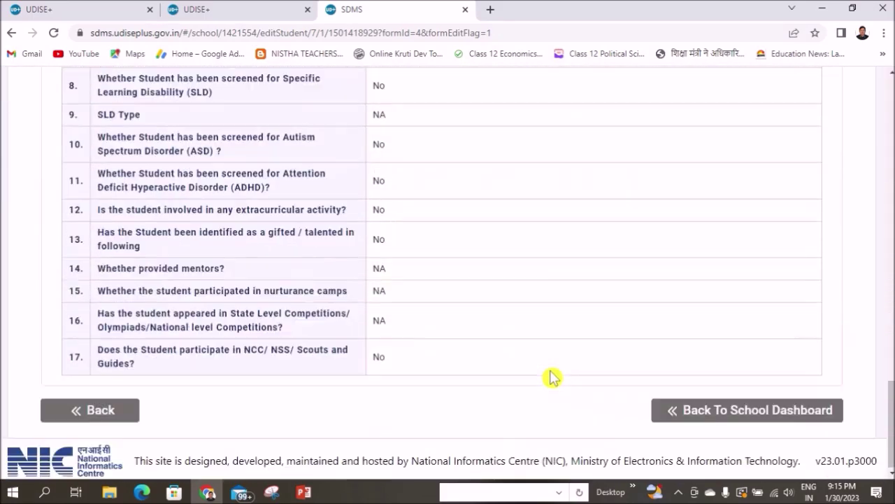
click(744, 414)
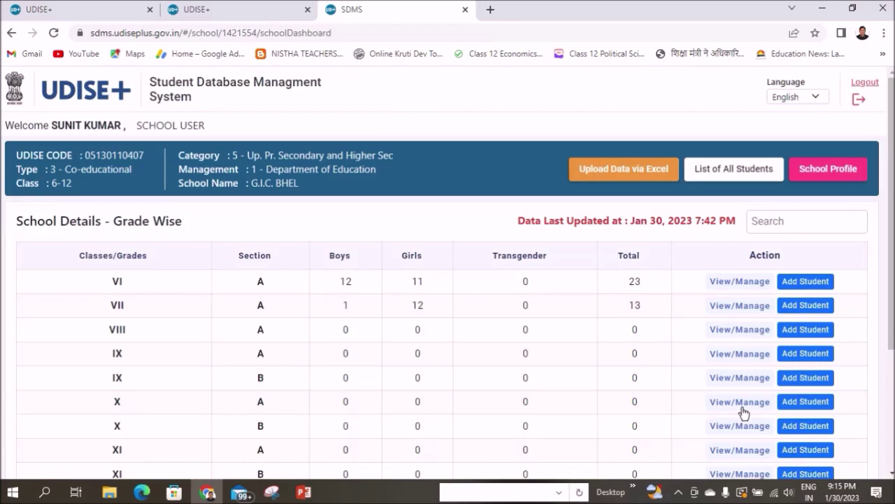
click(740, 306)
scroll(570, 336, down, 1)
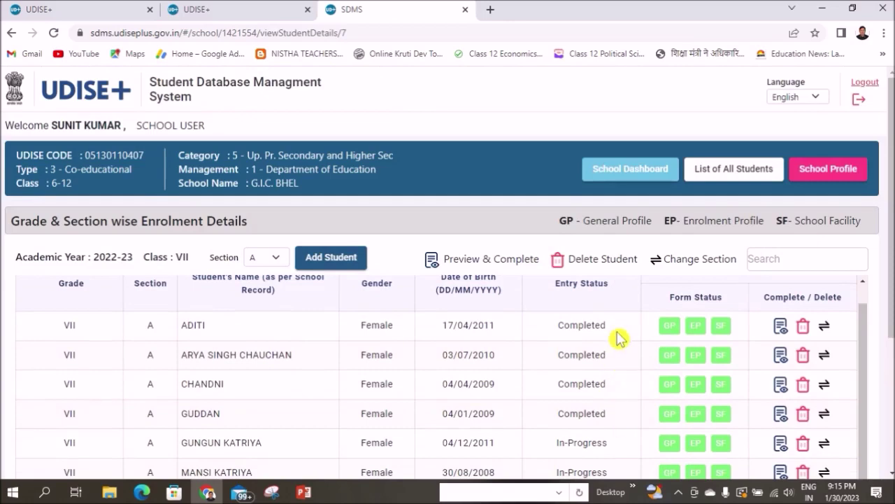
scroll(614, 423, down, 3)
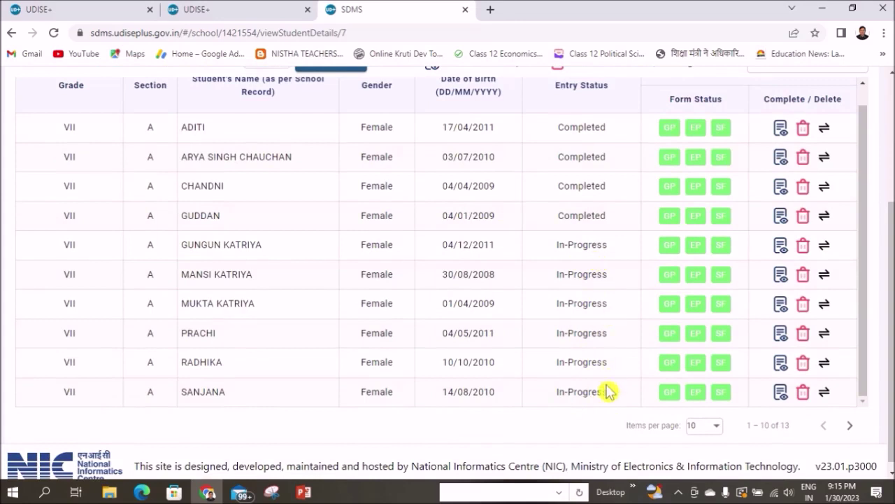
scroll(607, 391, up, 1)
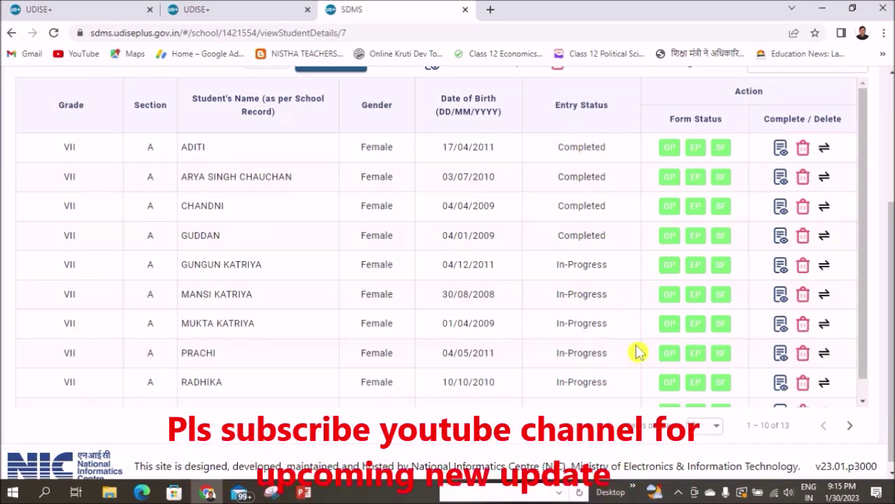
scroll(635, 352, down, 1)
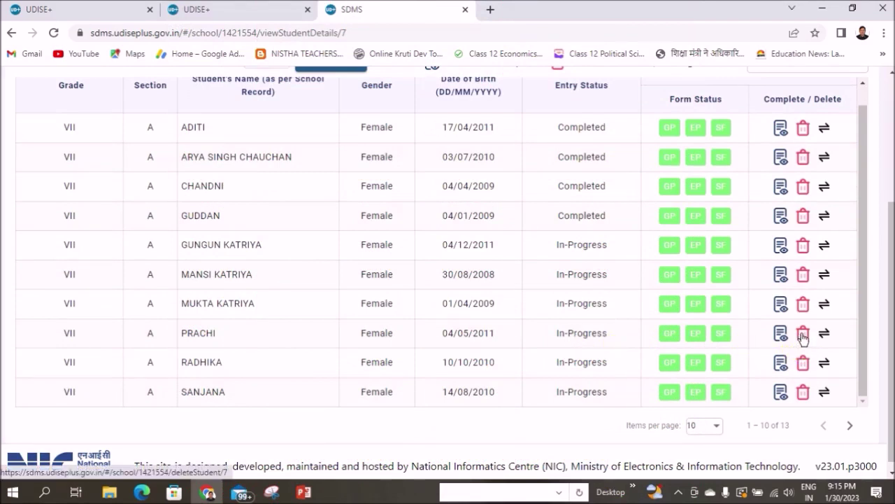
scroll(803, 337, up, 1)
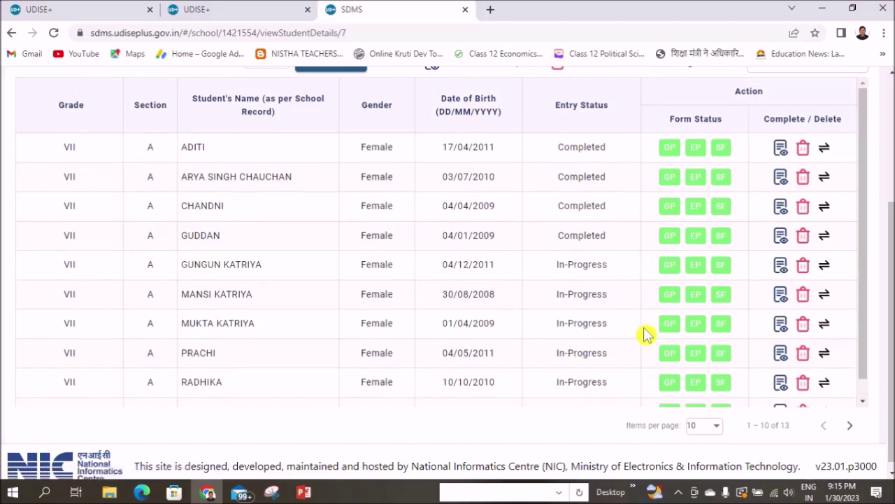
drag(892, 291, 890, 178)
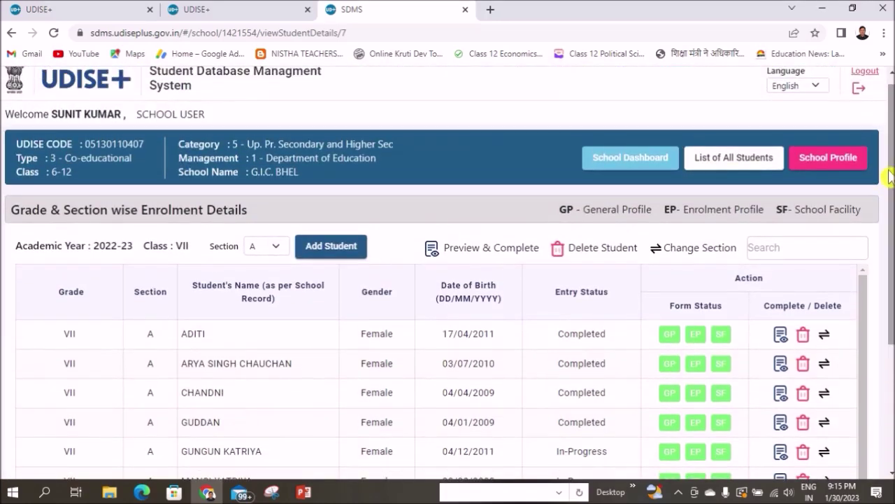